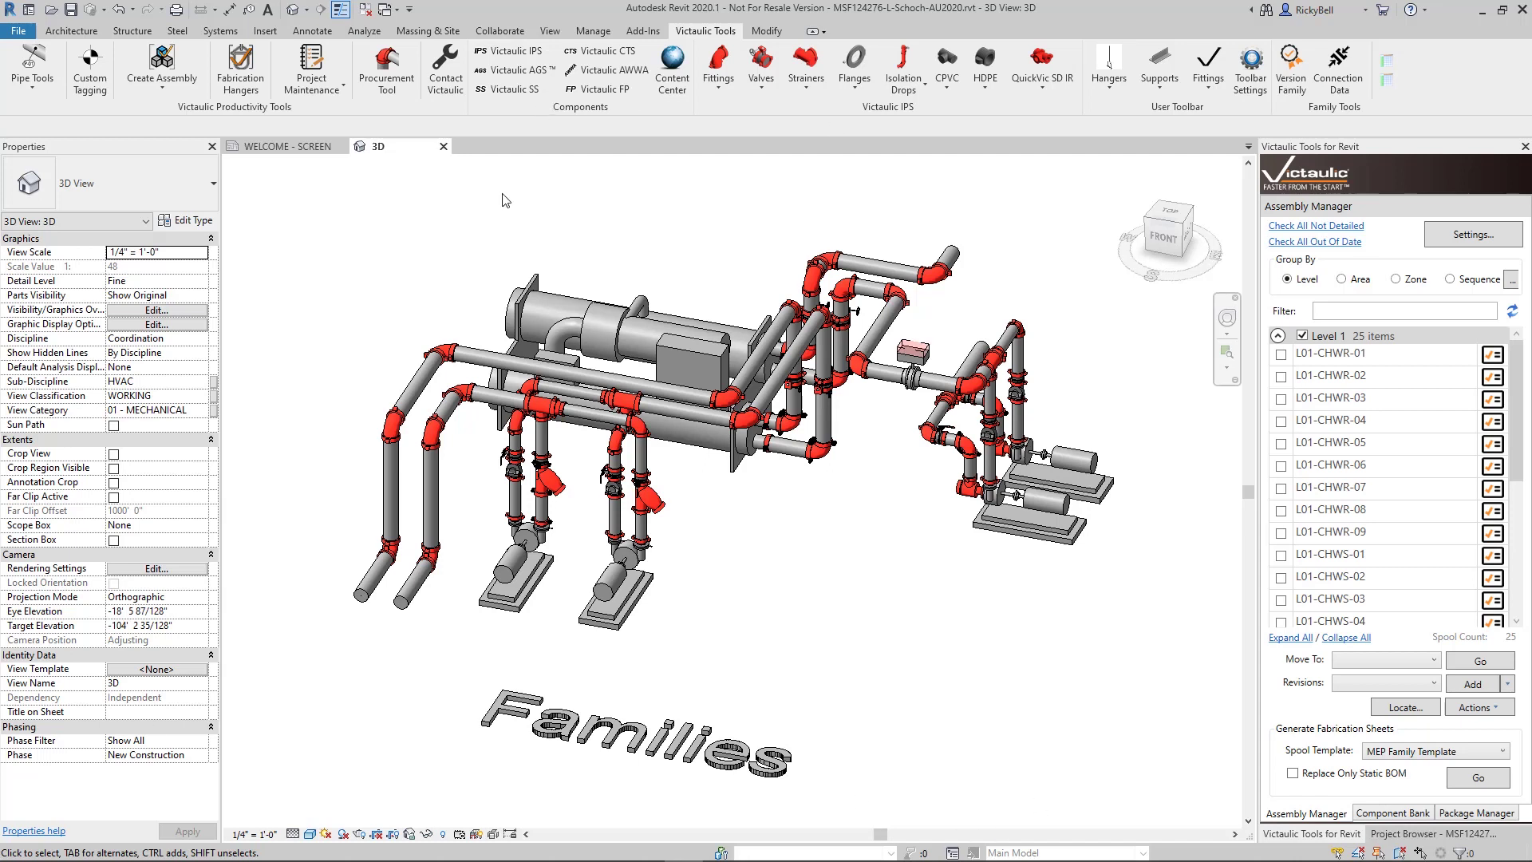
Step: Launch the Victaulic View Filter Generator and preview the unique Vic_Area_PT values
left_click(320, 84)
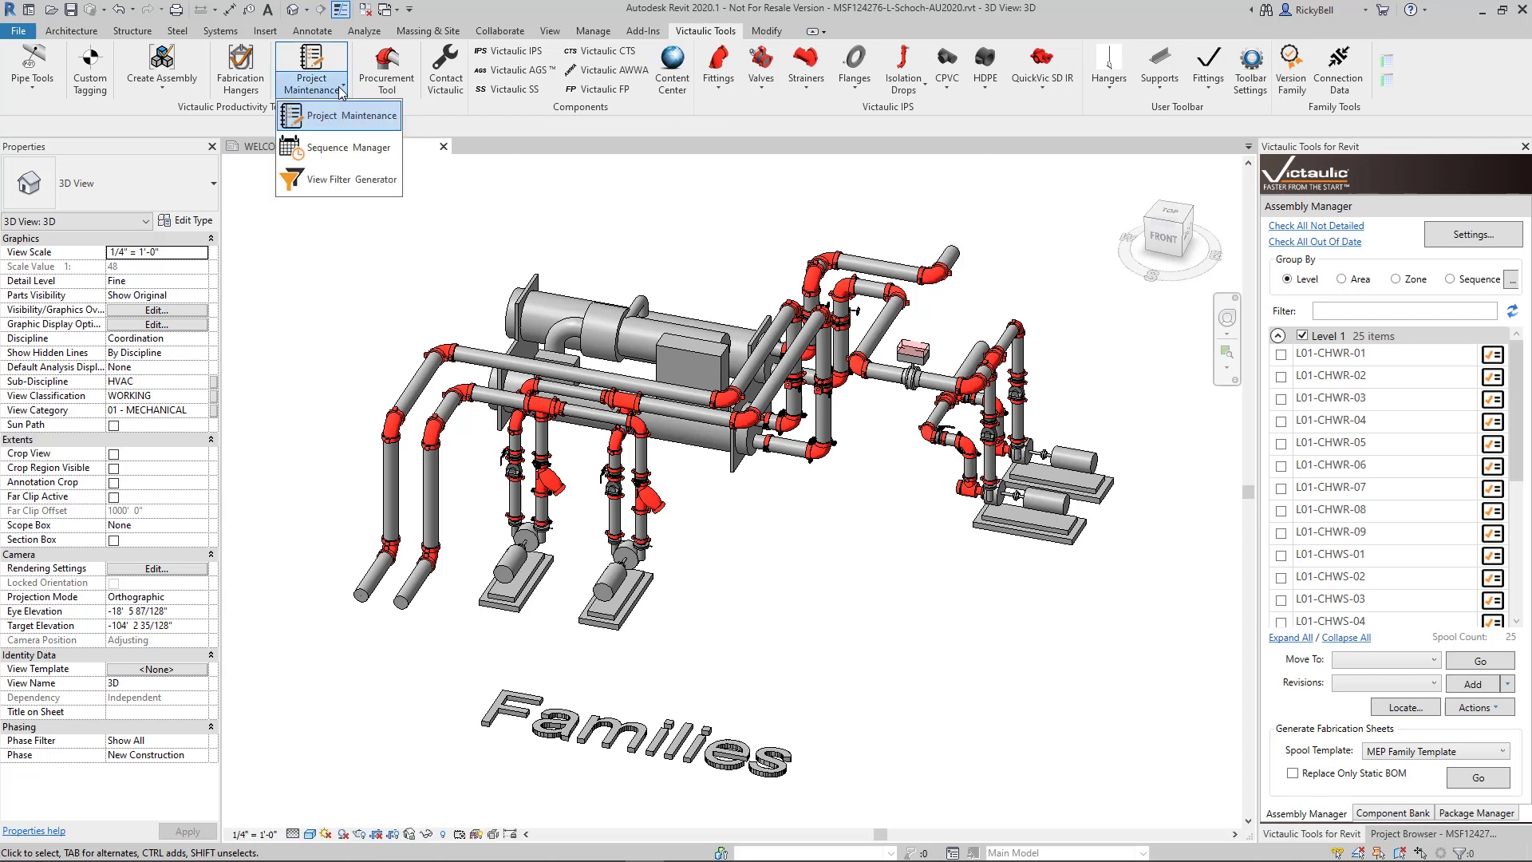
left_click(368, 182)
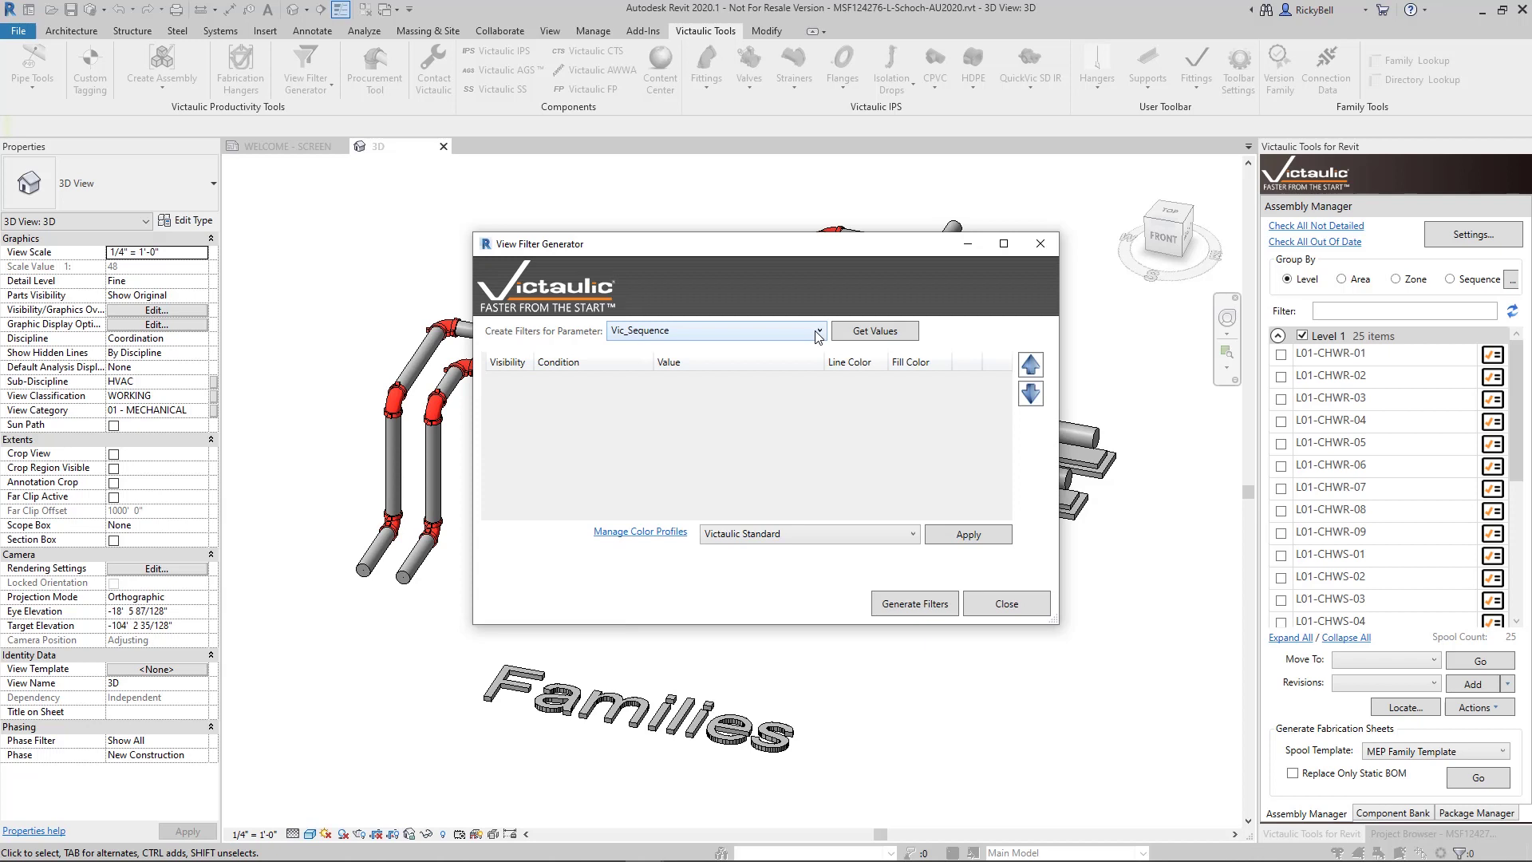
left_click(818, 332)
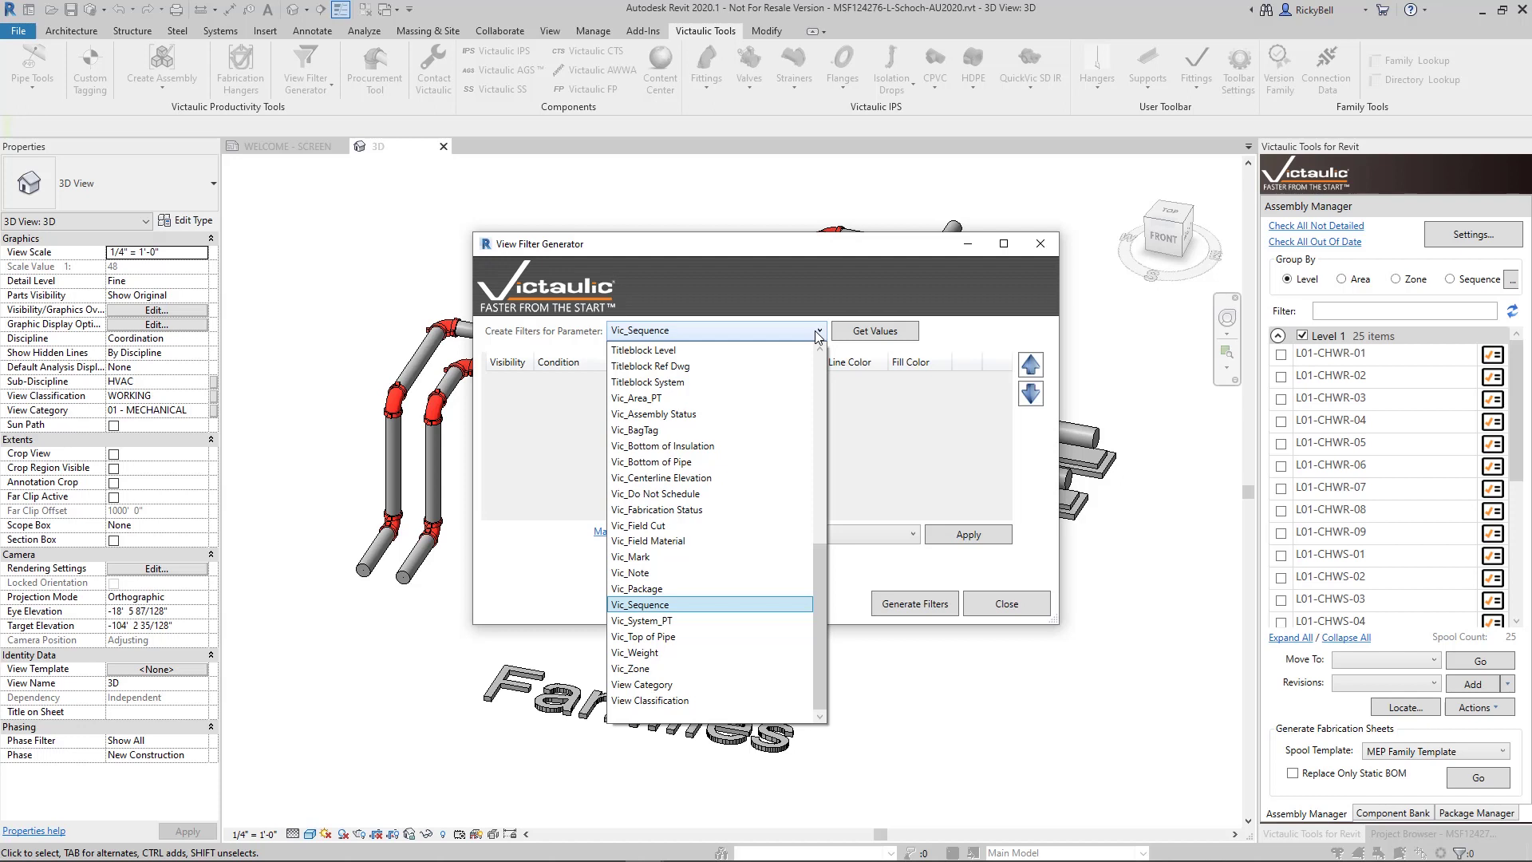
left_click(675, 398)
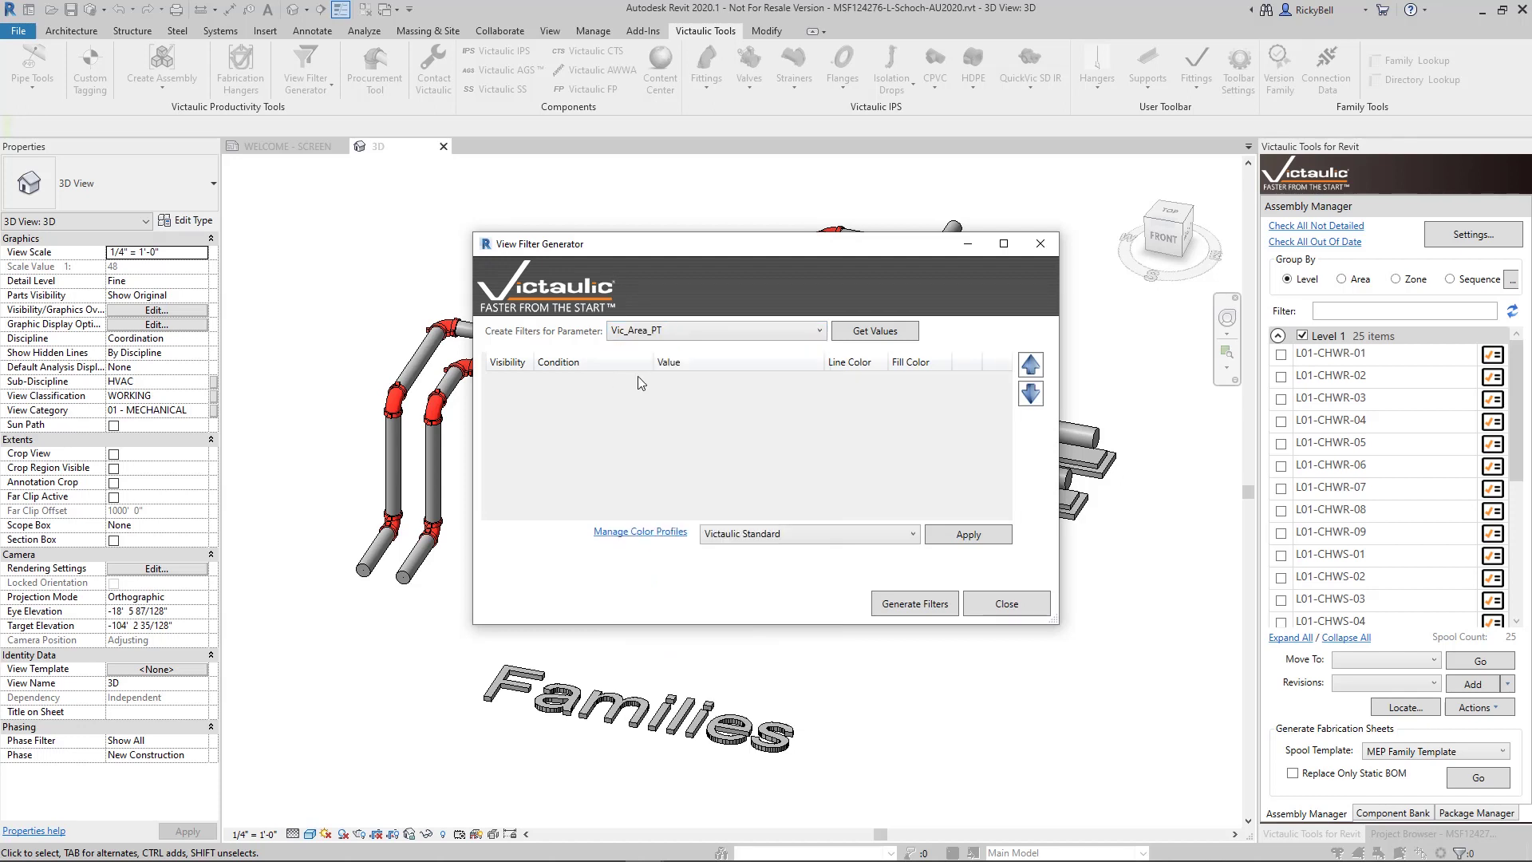
left_click(904, 339)
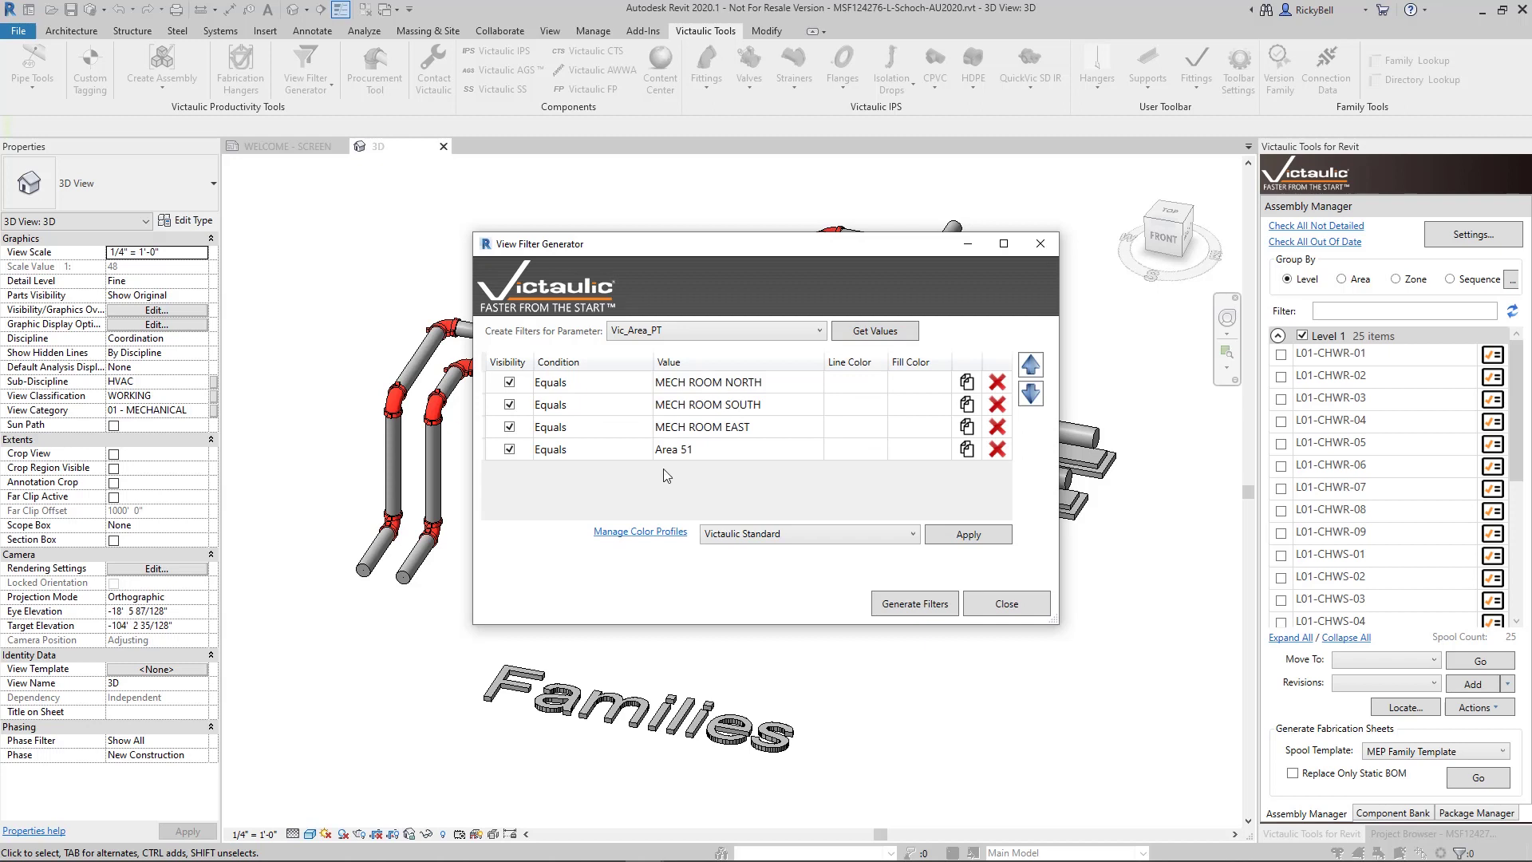
Step: Switch the filter parameter to Vic_Sequence and load its values
left_click(819, 331)
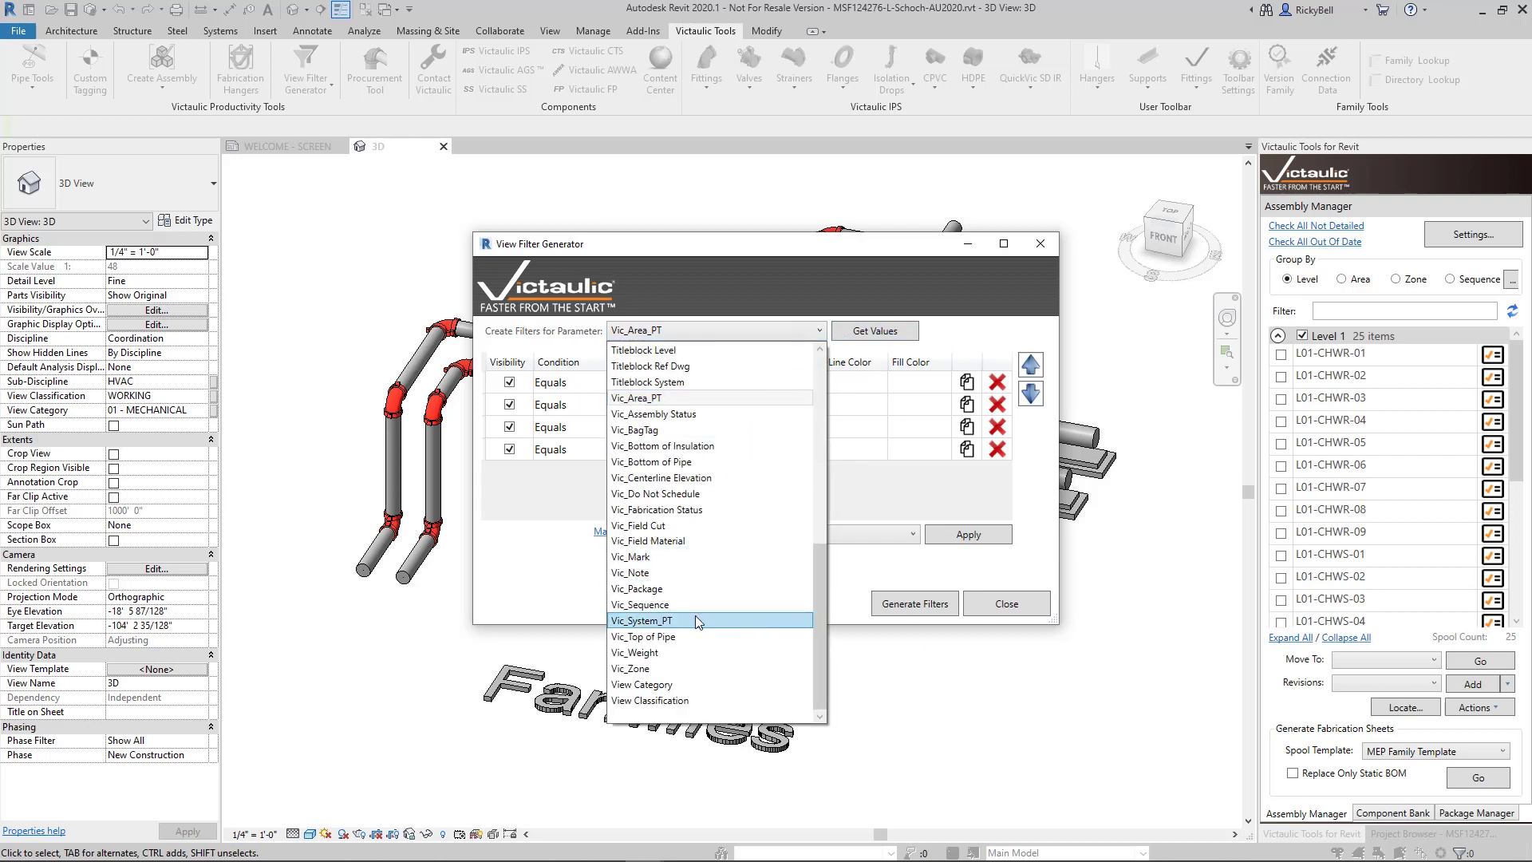
left_click(692, 605)
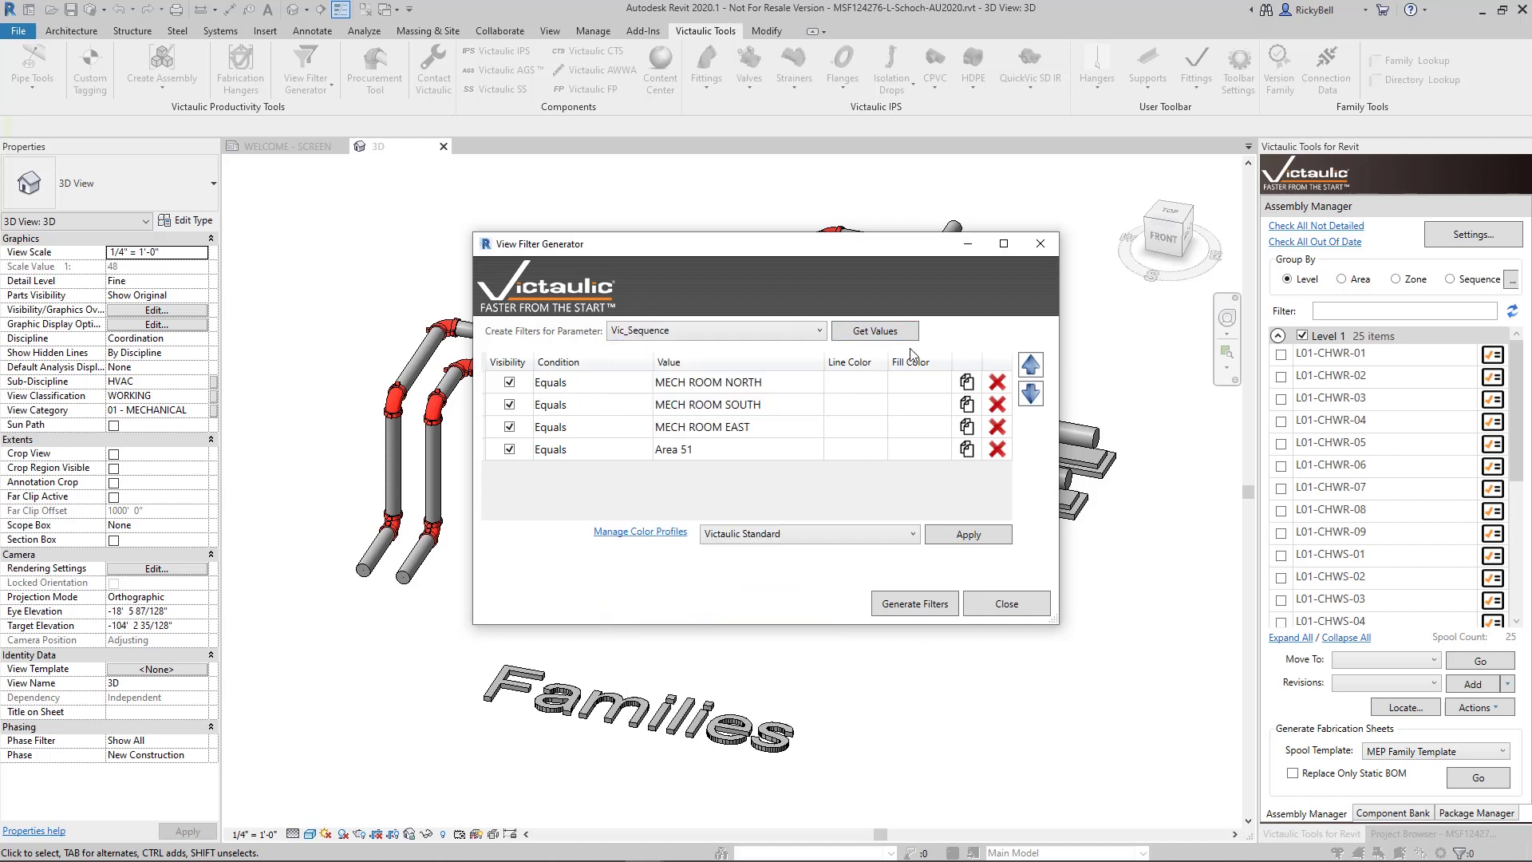
left_click(897, 332)
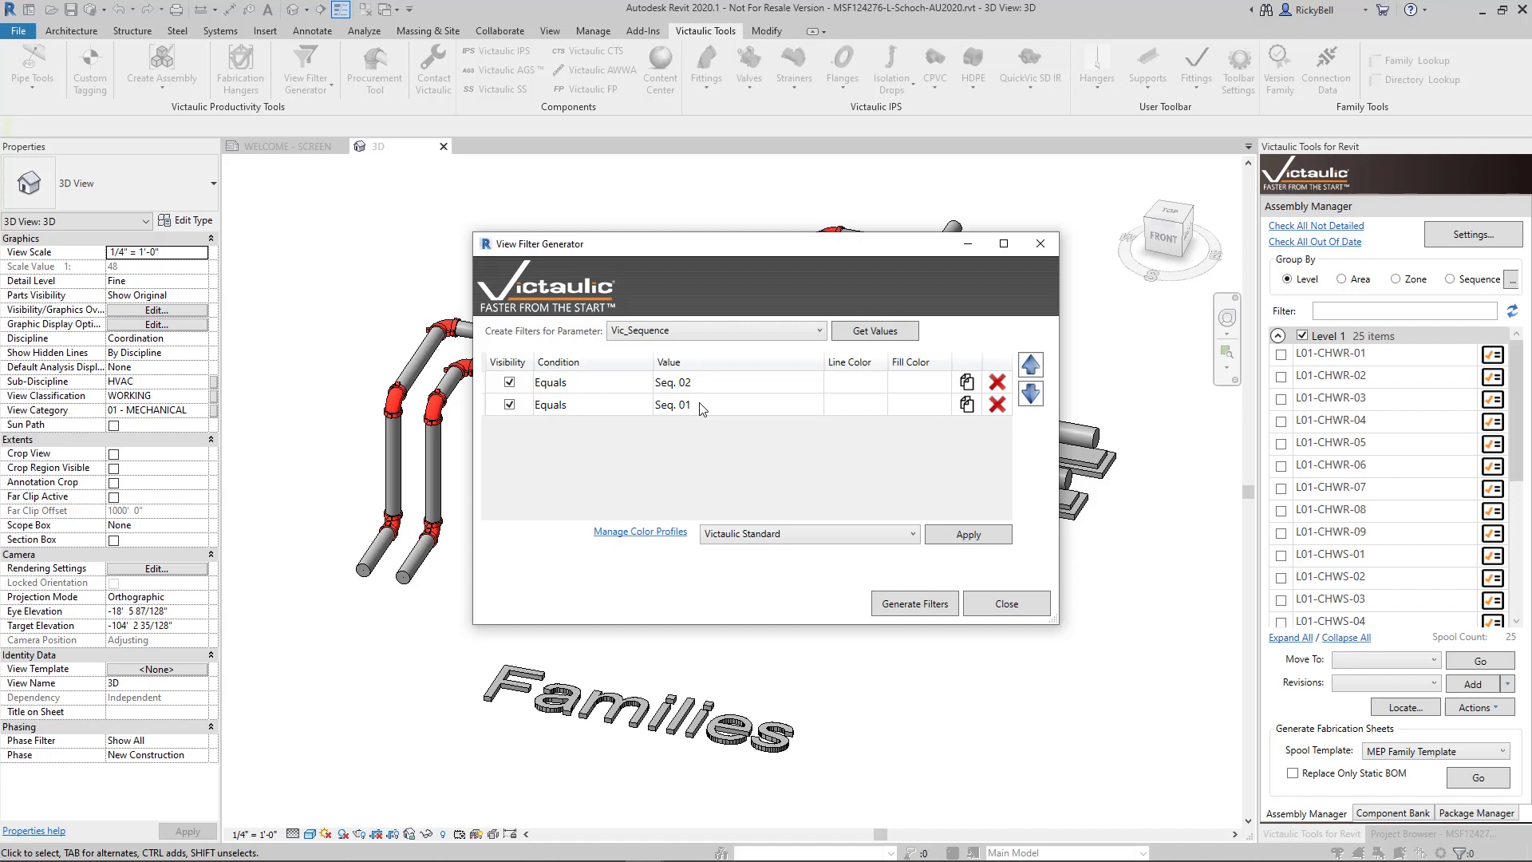
Step: Check the Seq. 02 line and fill colour choices, keeping the Victaulic Standard colour profile
left_click(879, 385)
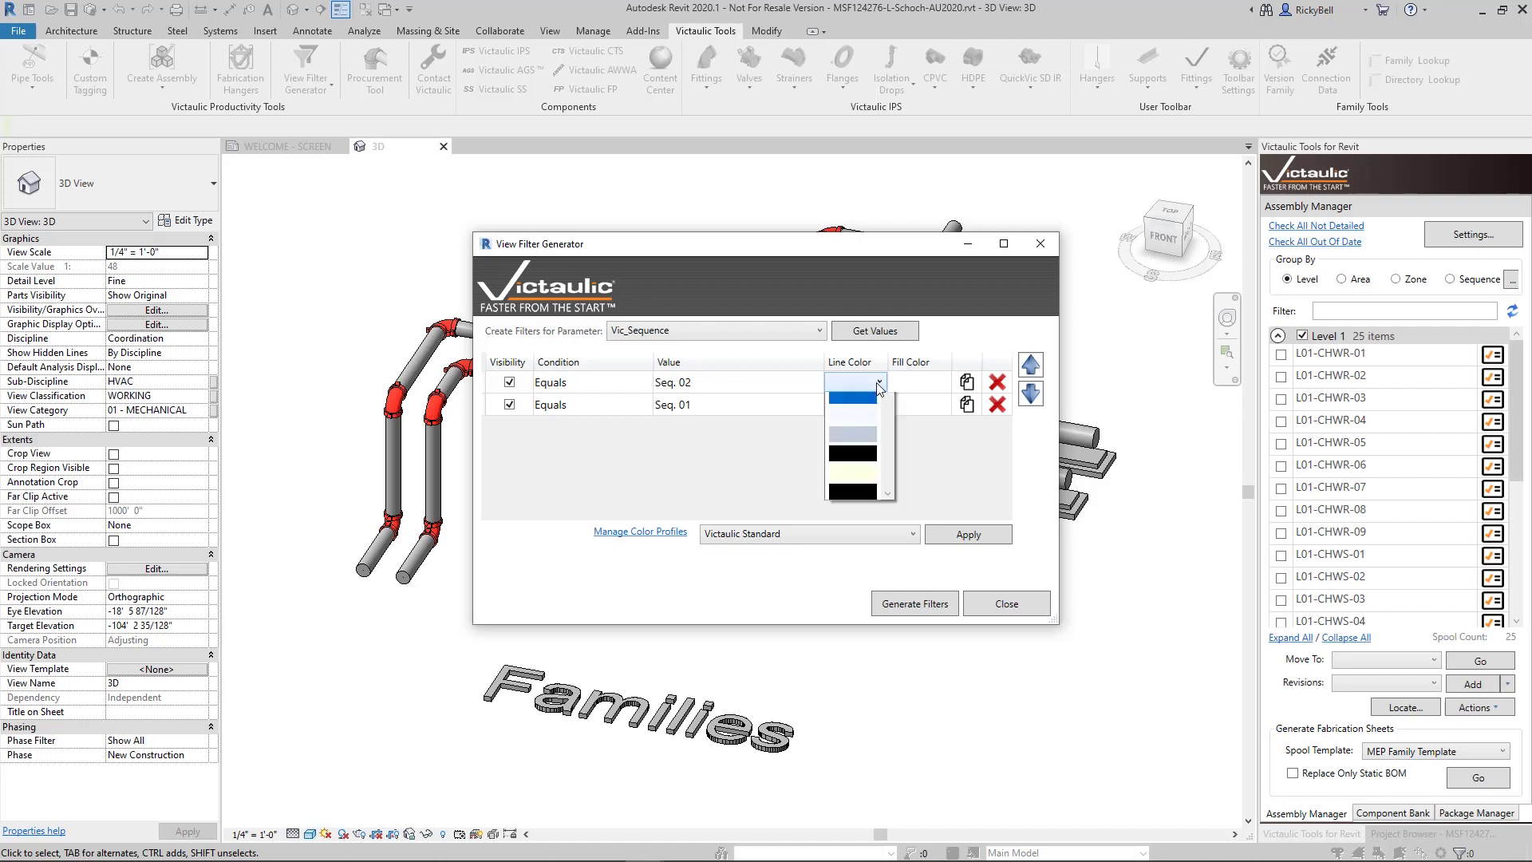
left_click(879, 385)
left_click(926, 383)
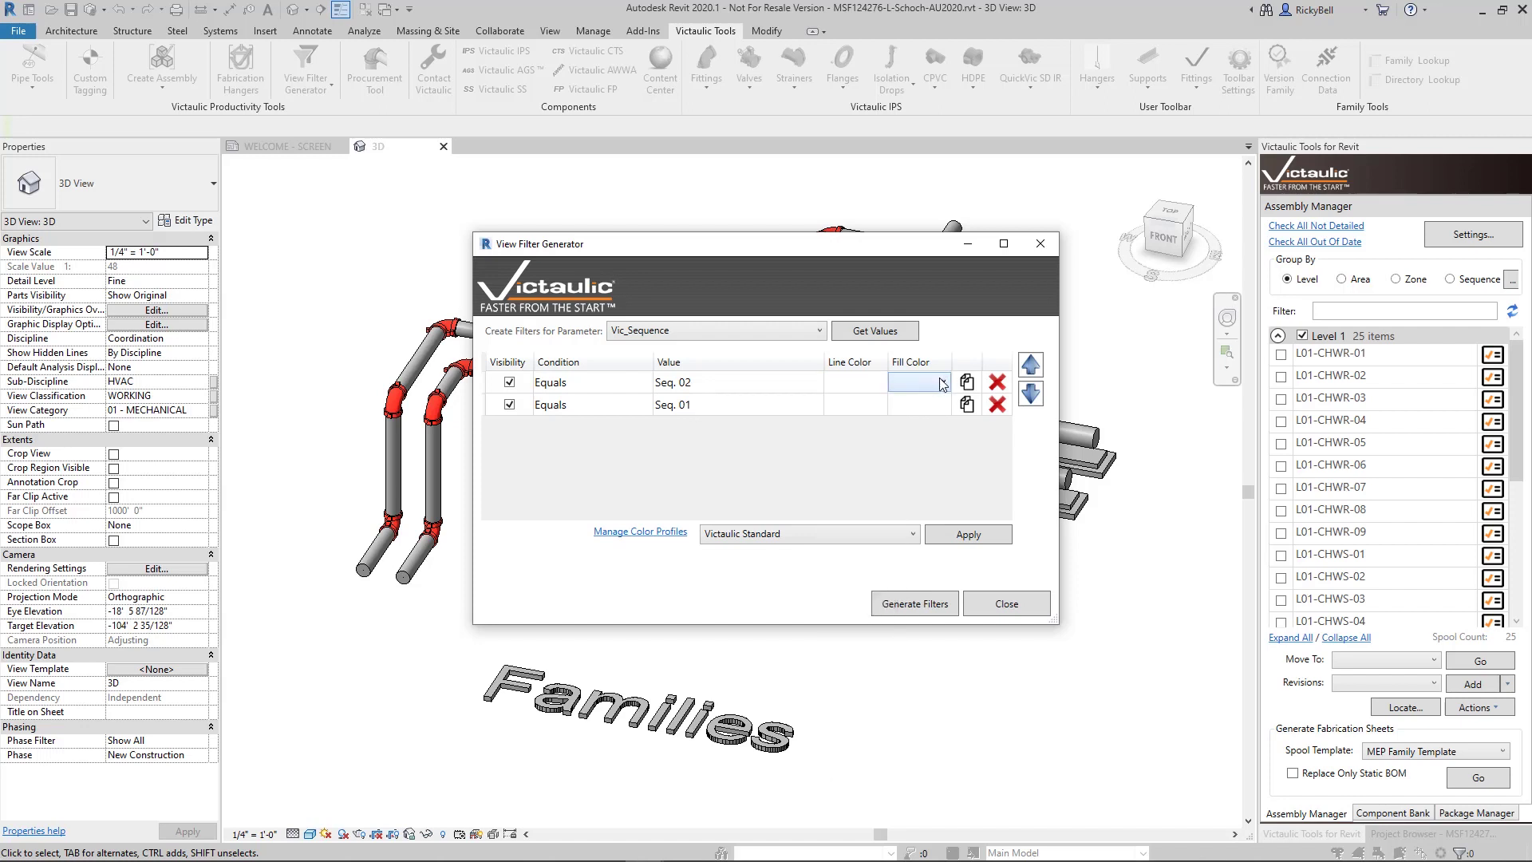
left_click(942, 383)
left_click(943, 384)
left_click(908, 535)
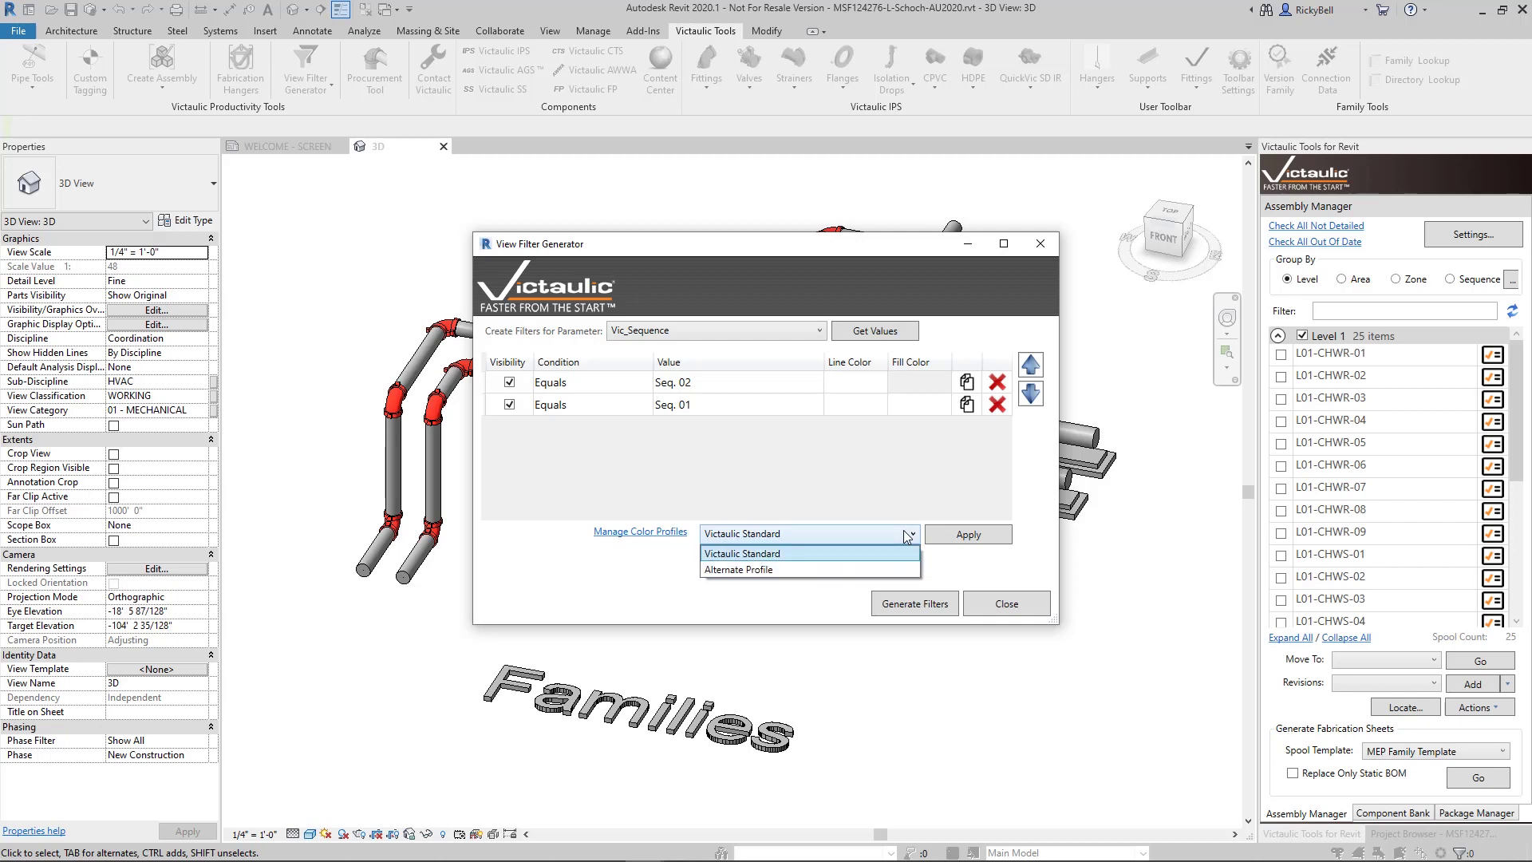
left_click(908, 535)
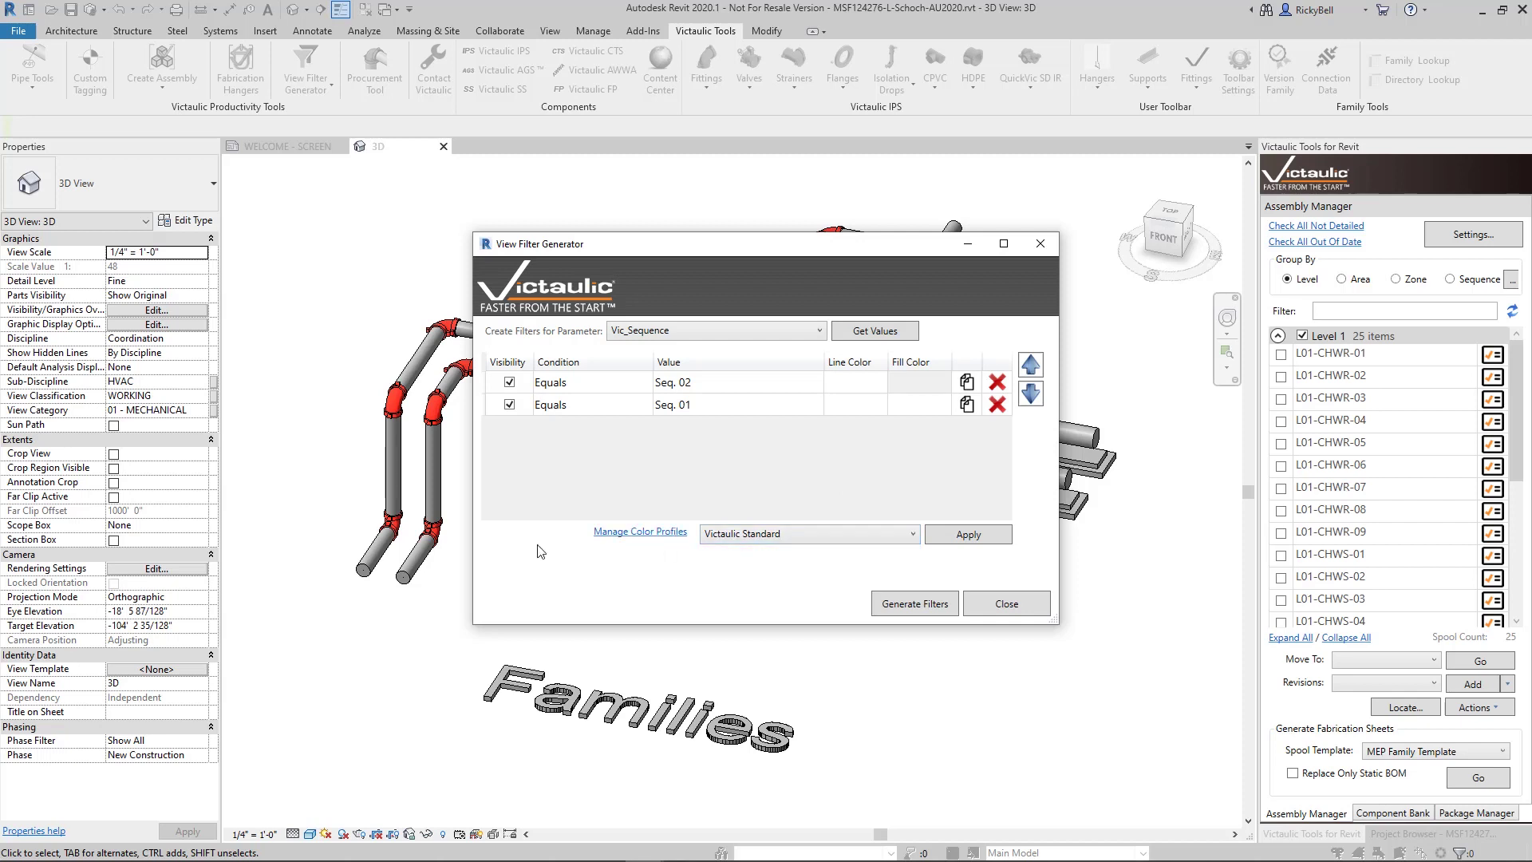
left_click(663, 533)
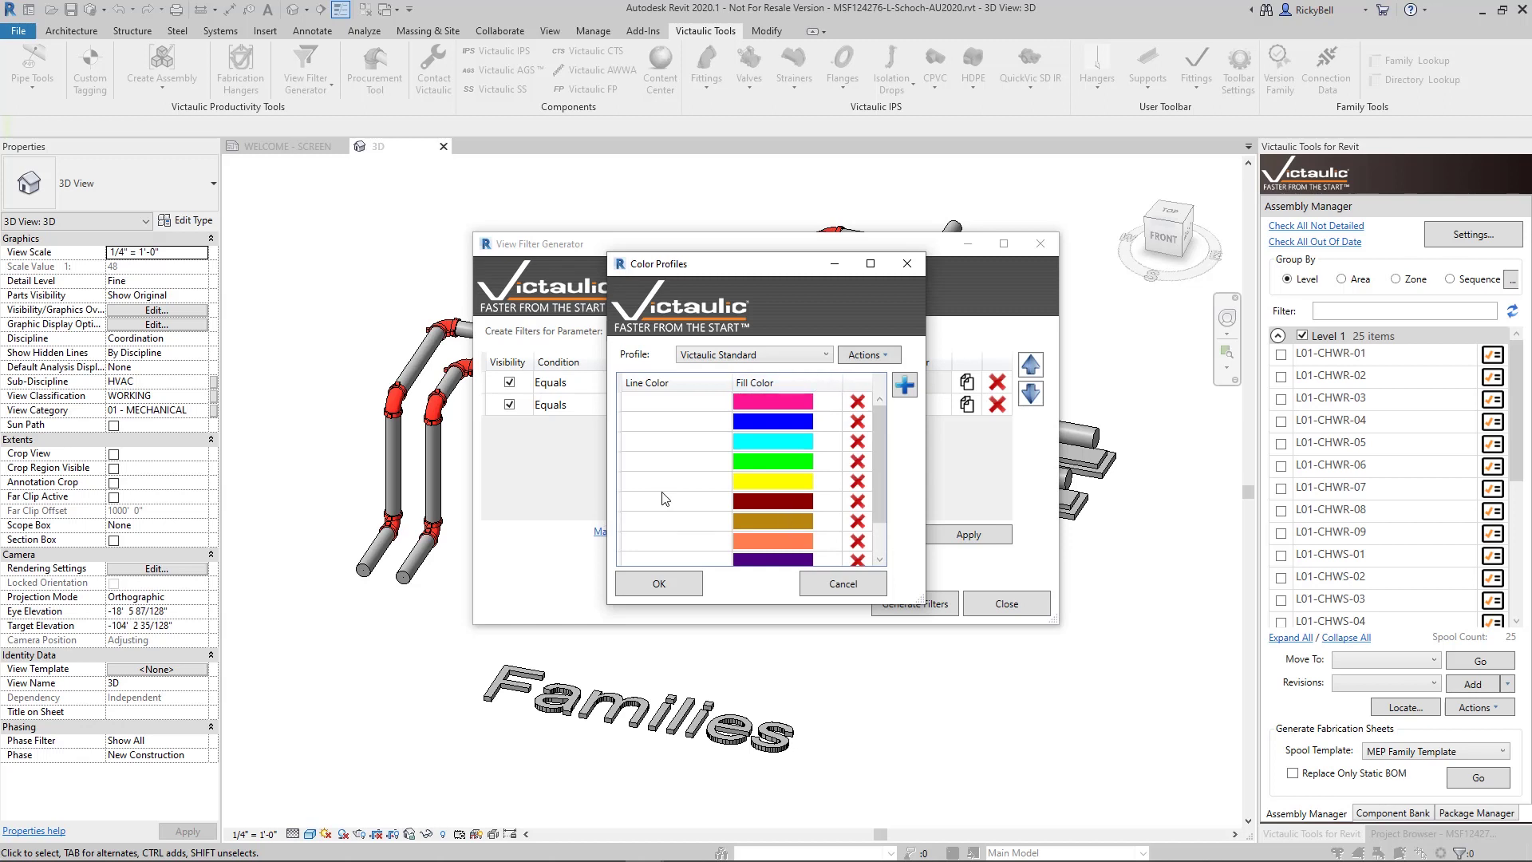
left_click(868, 583)
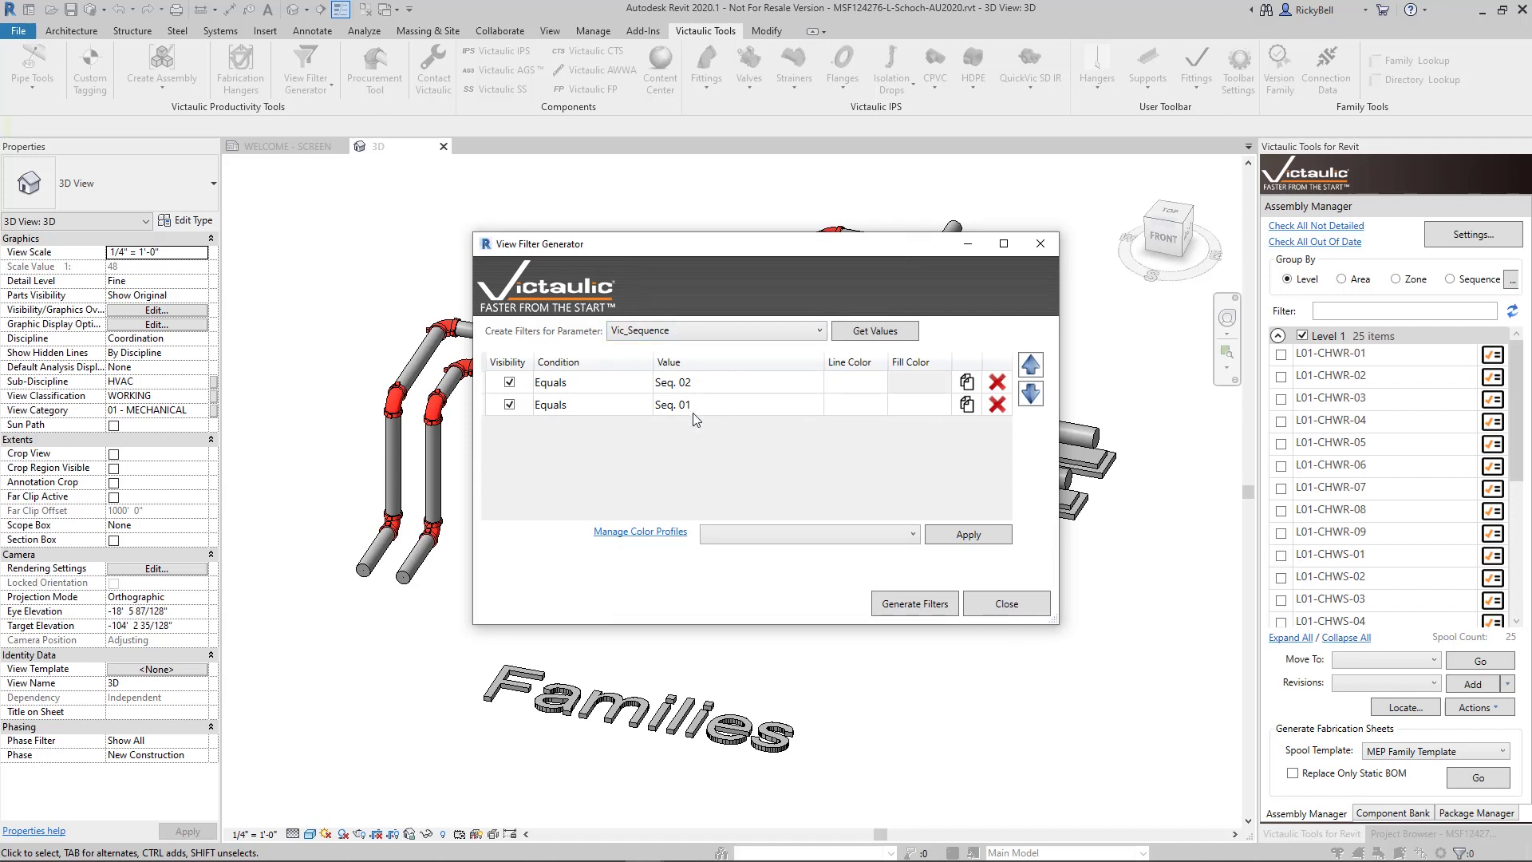
Step: Apply the Victaulic Standard profile colours to the Seq. 02 and Seq. 01 rows
left_click(913, 533)
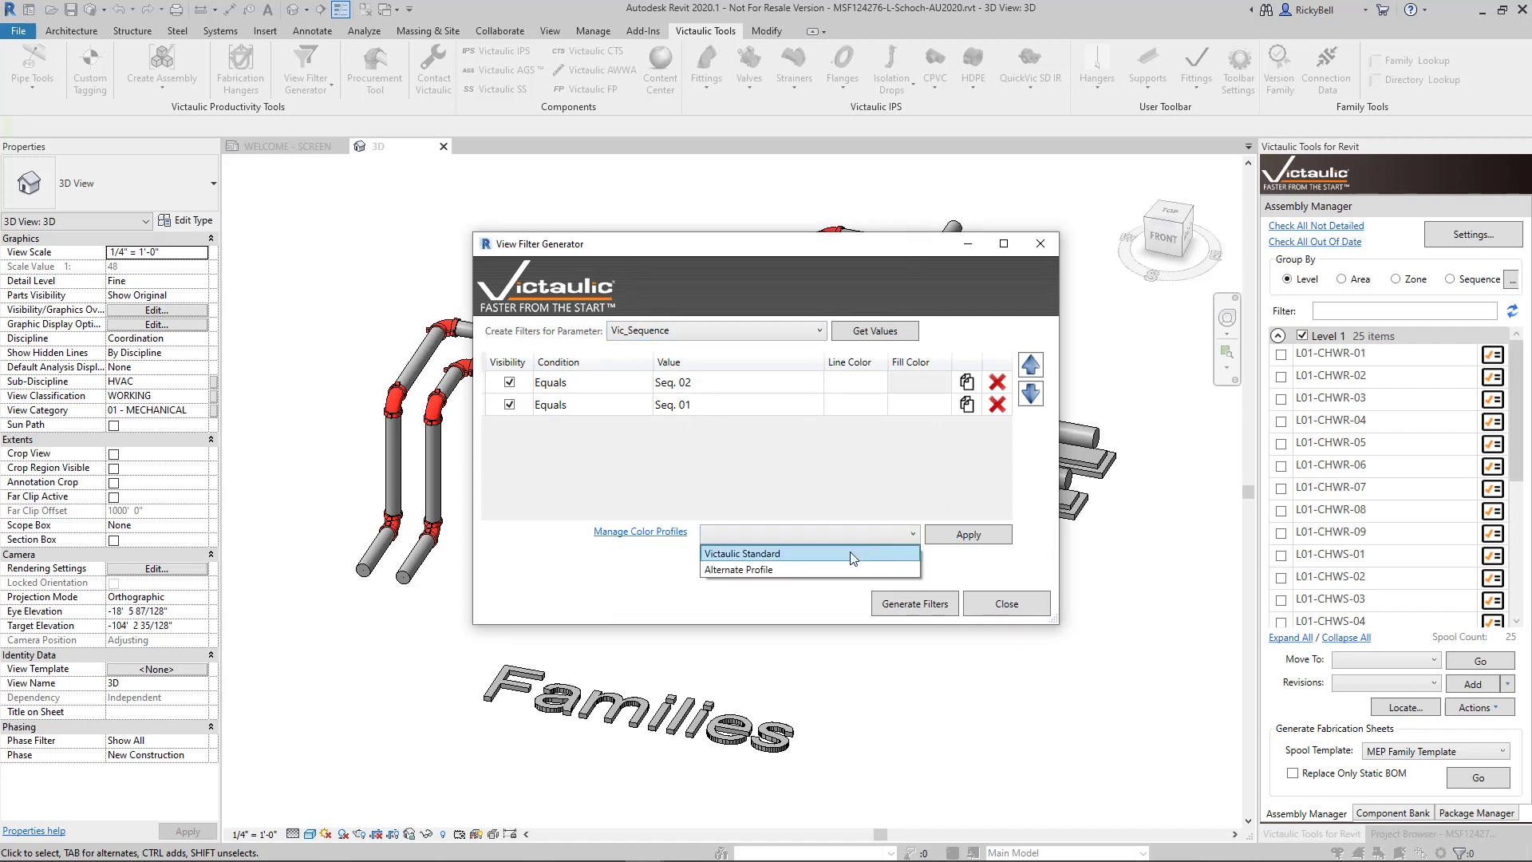
left_click(852, 549)
left_click(967, 536)
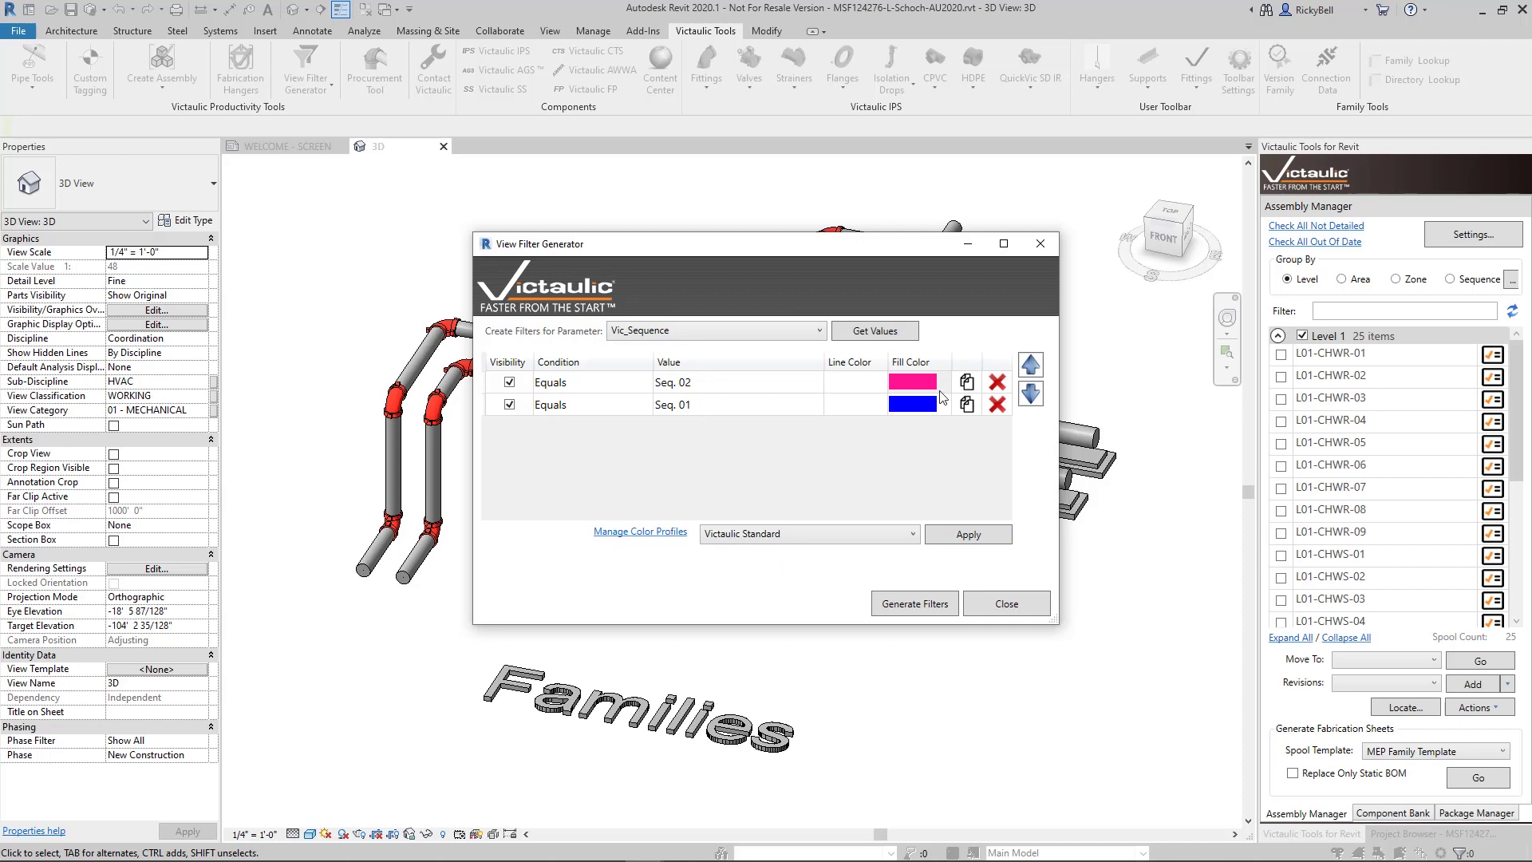
Step: Generate the sequence view filters, close the generator, and open Visibility/Graphic Overrides with VV
left_click(934, 608)
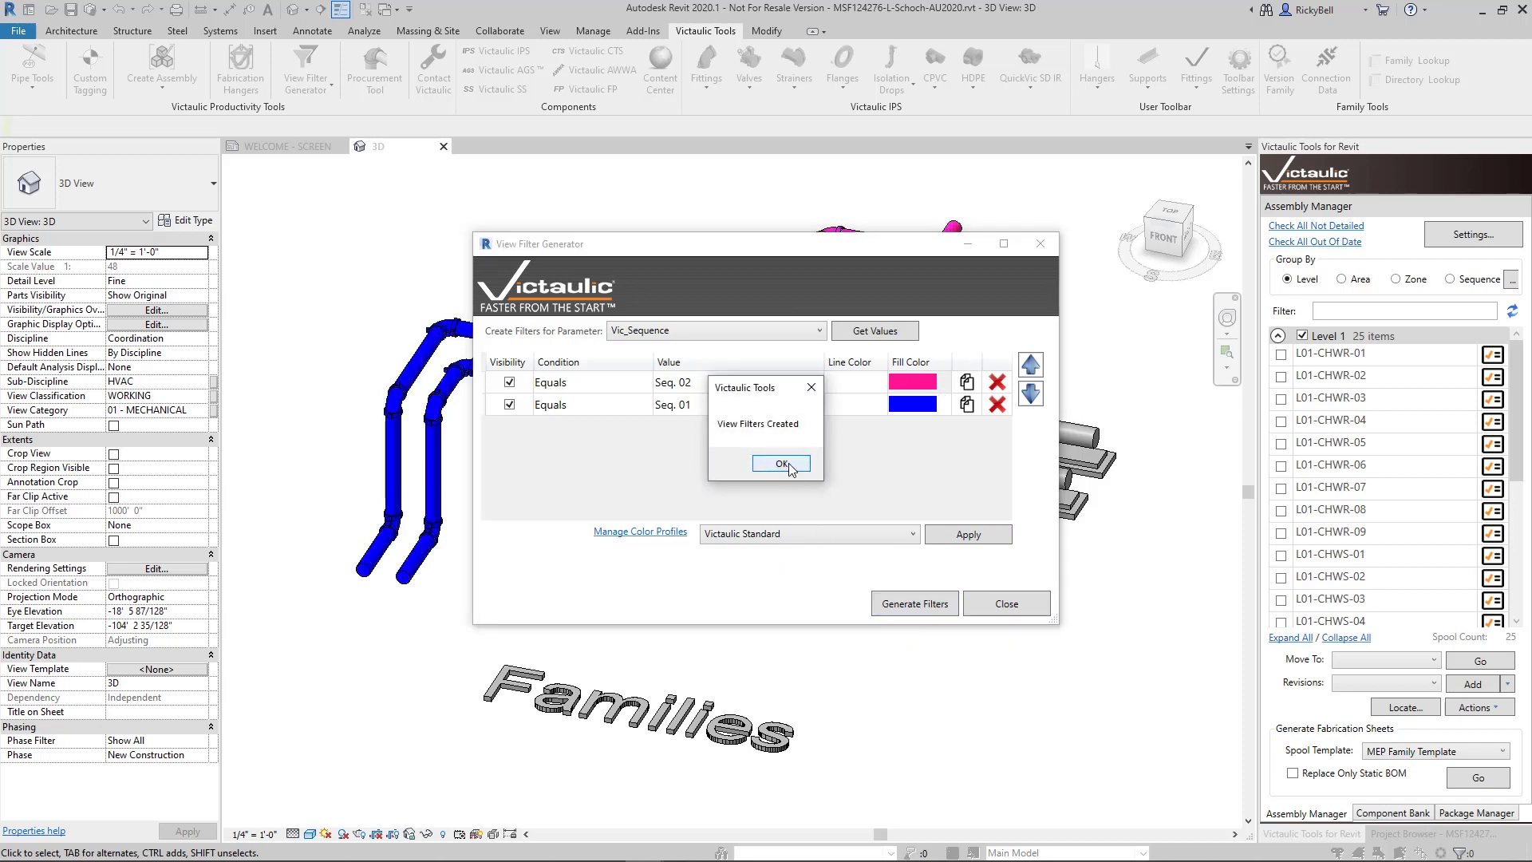
left_click(790, 466)
left_click(1006, 604)
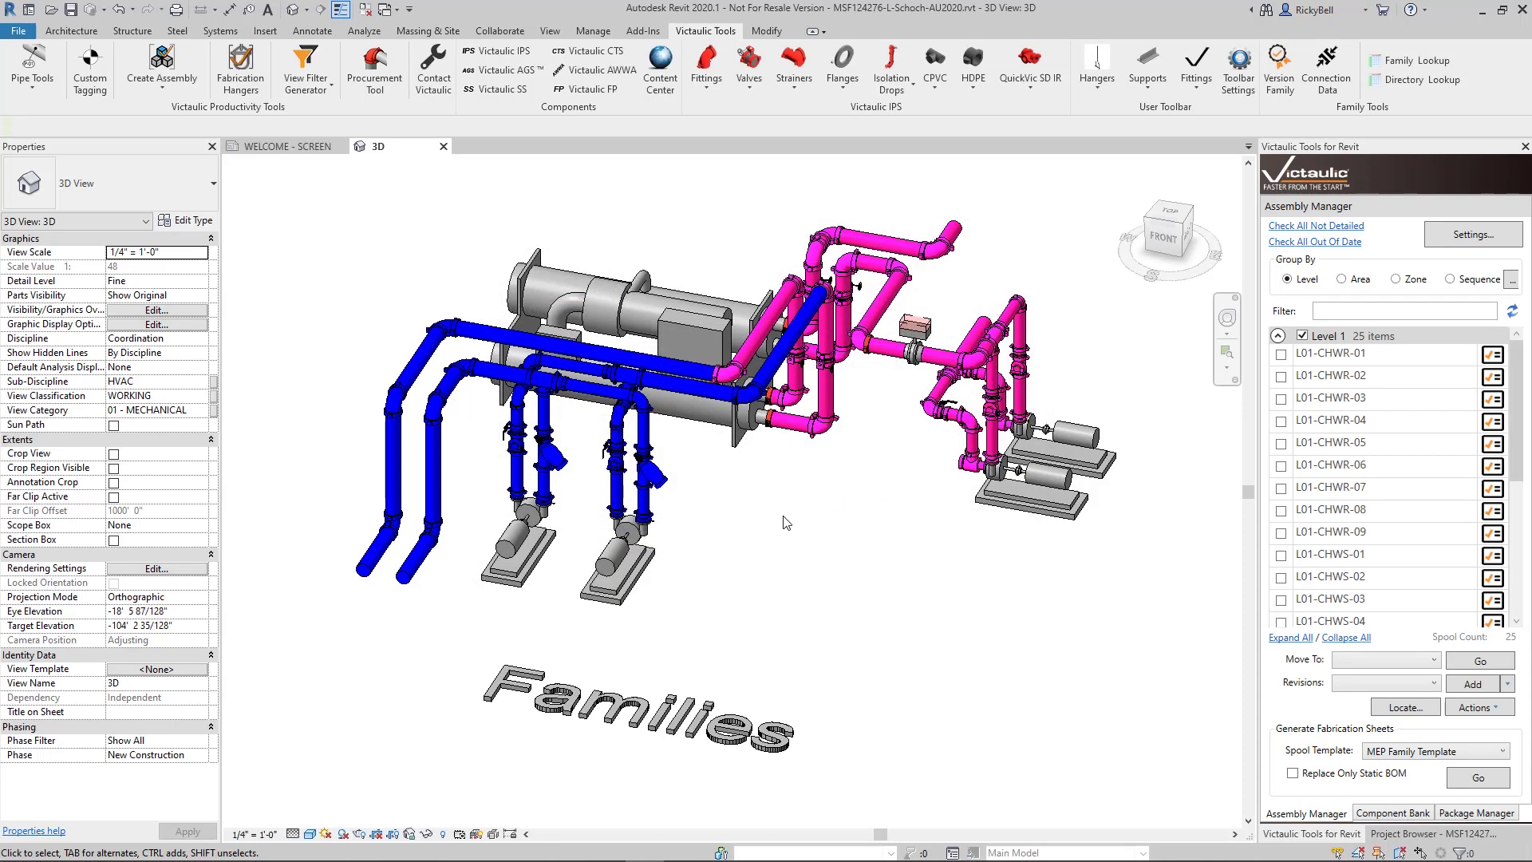
key("v")
key("v")
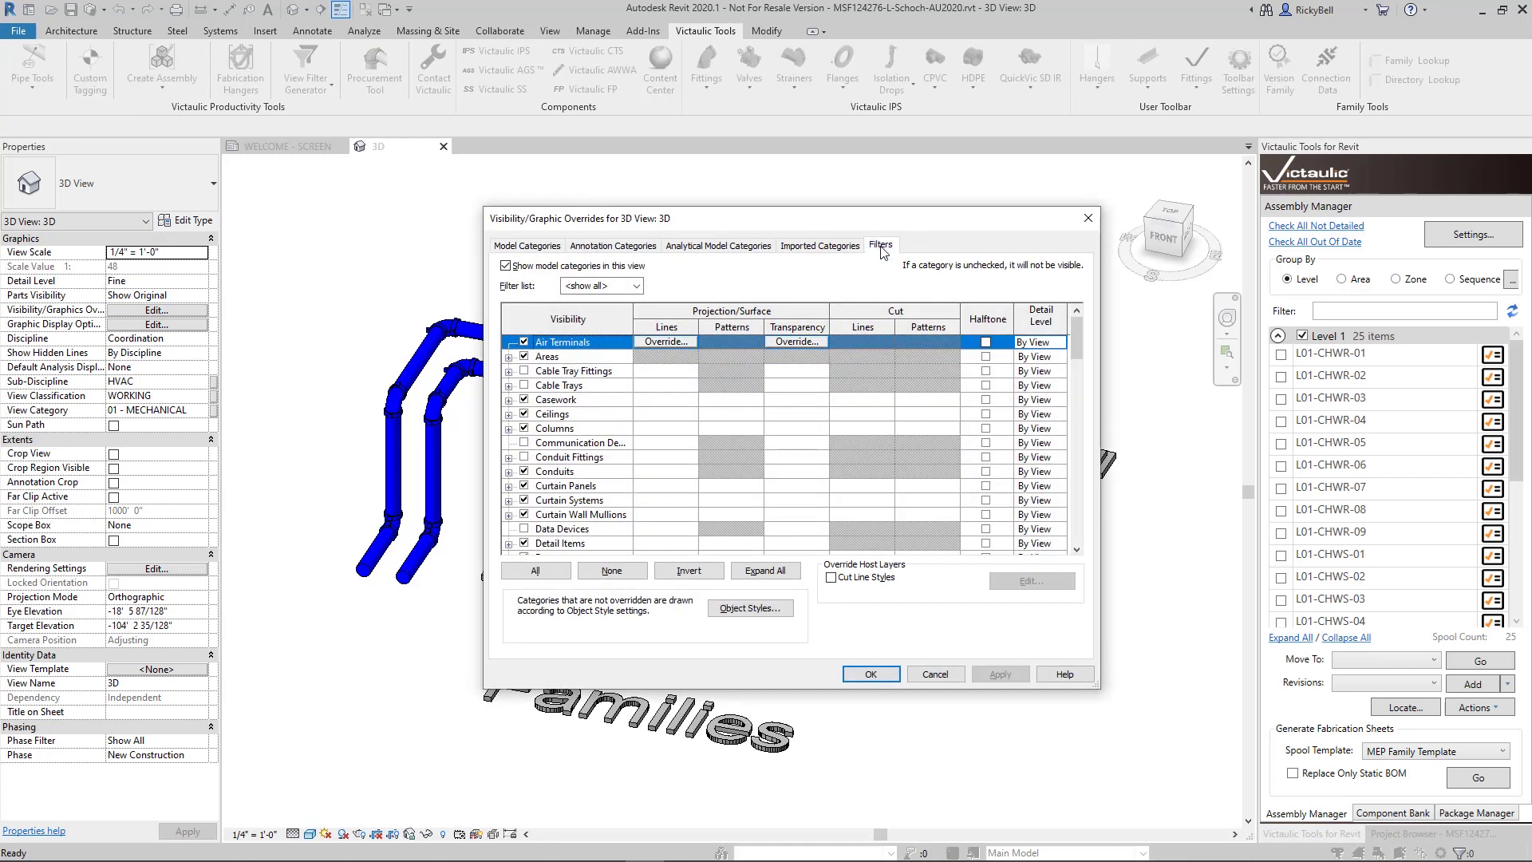
left_click(881, 246)
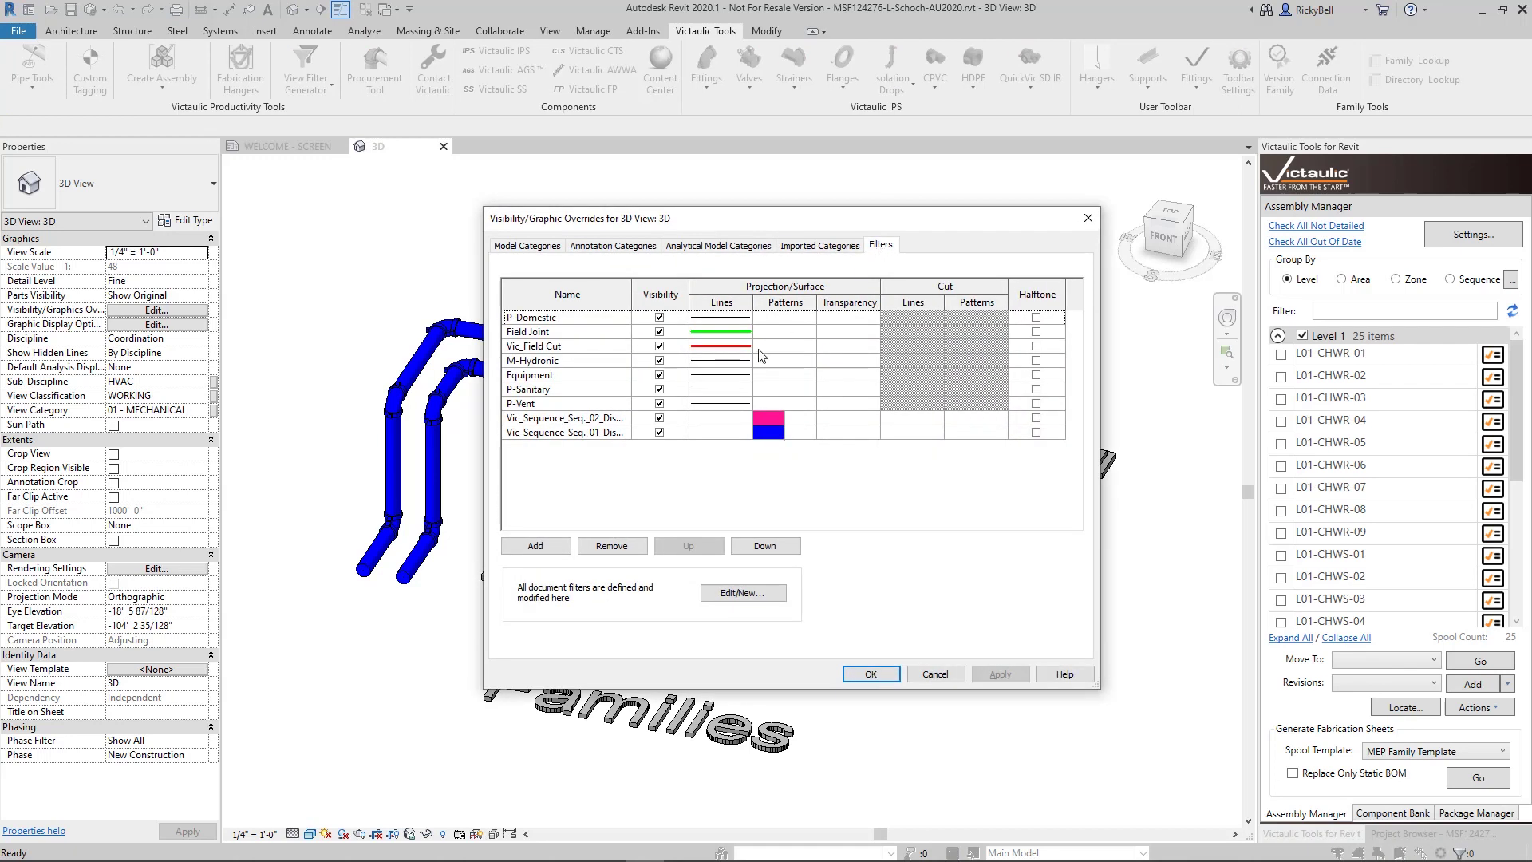
left_click(590, 433)
left_click(582, 420)
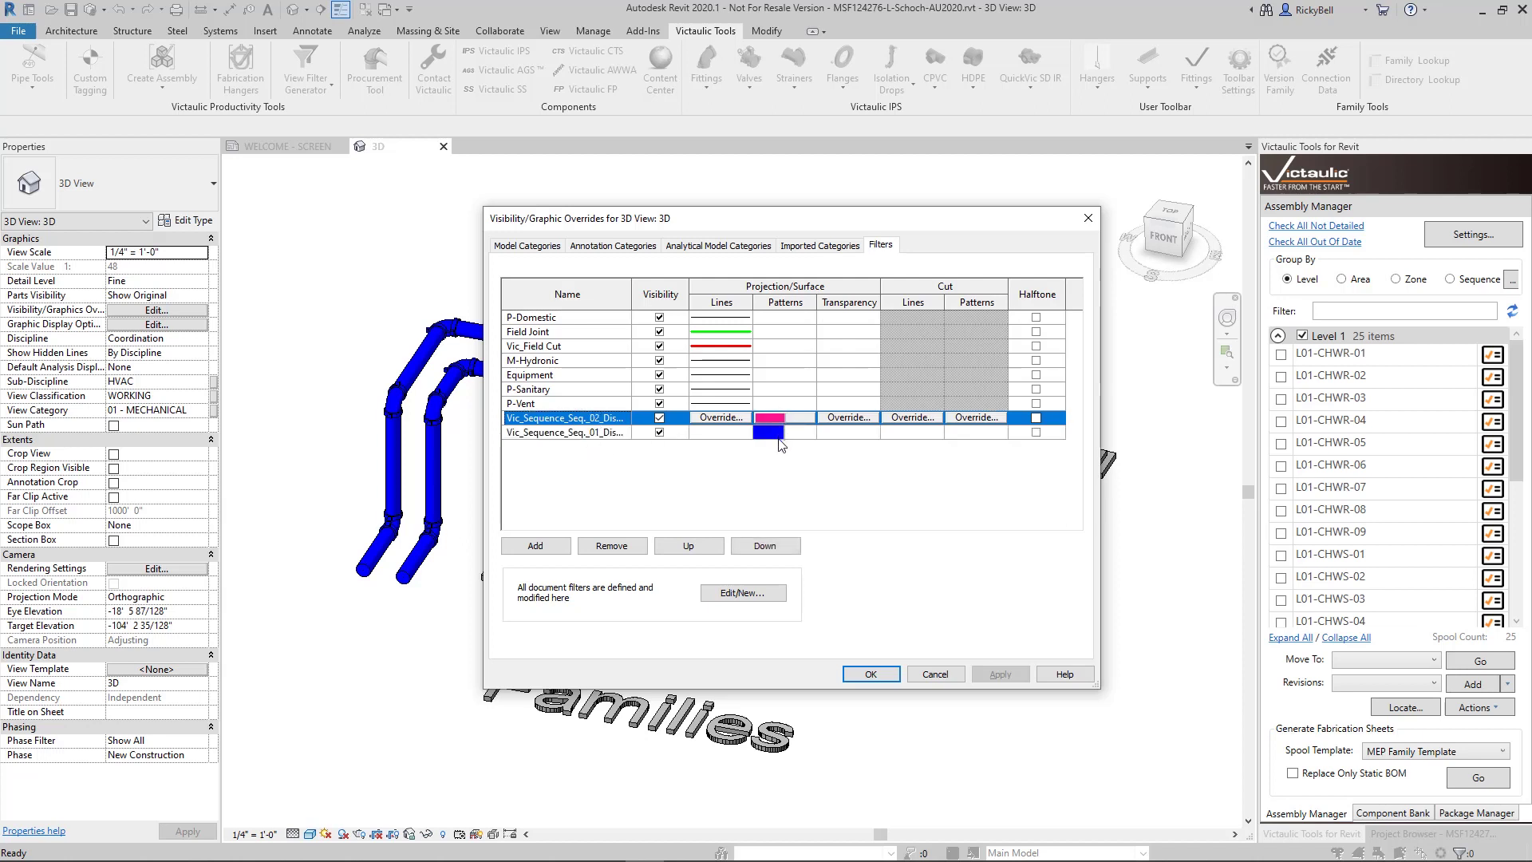
left_click(944, 679)
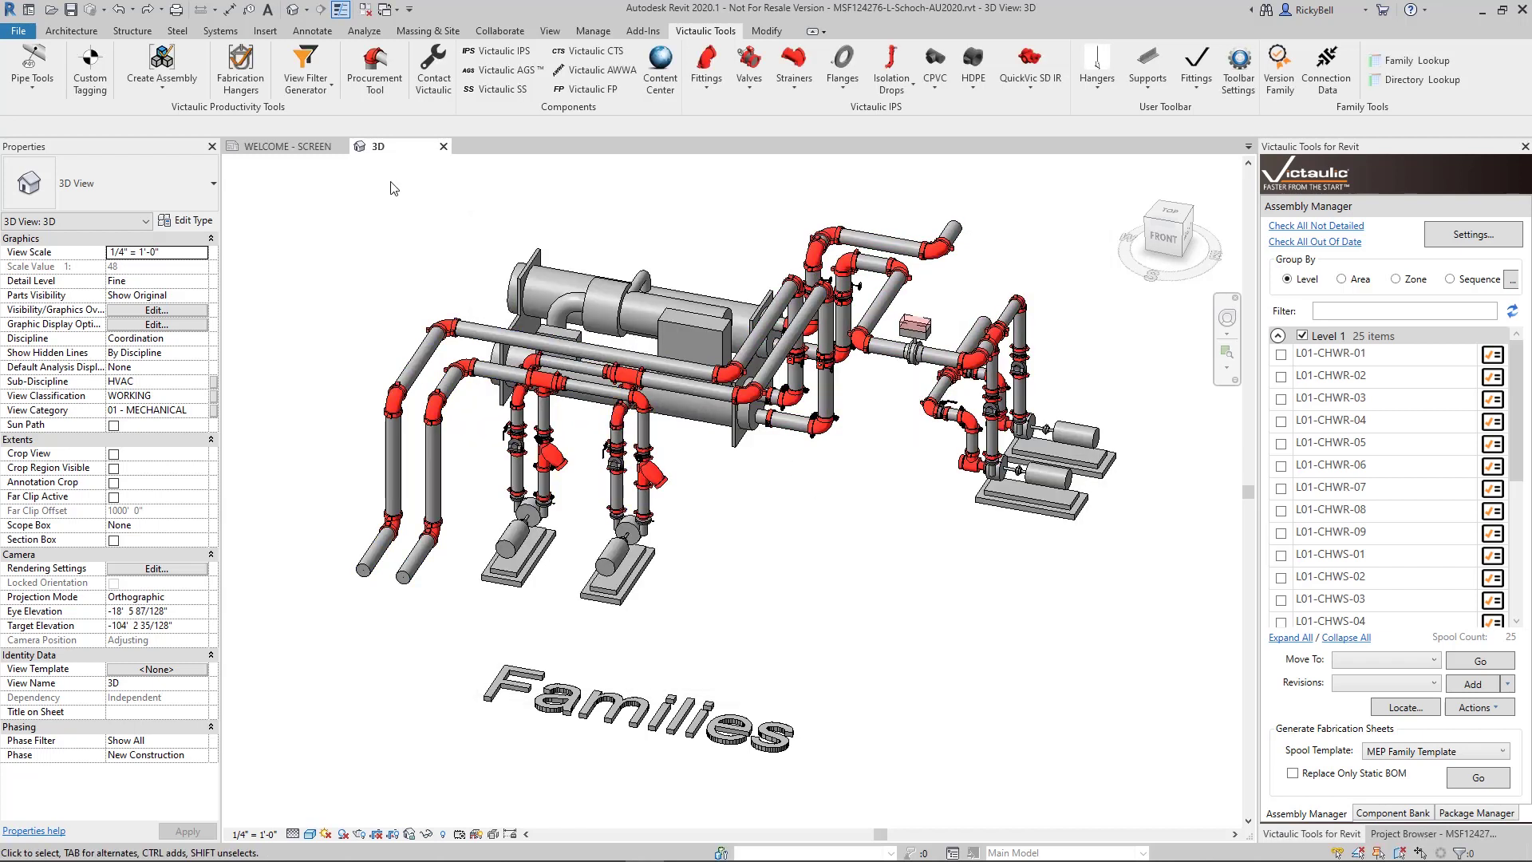
Step: Reopen the View Filter Generator and load the Vic_Area_PT values as filter rows
left_click(306, 68)
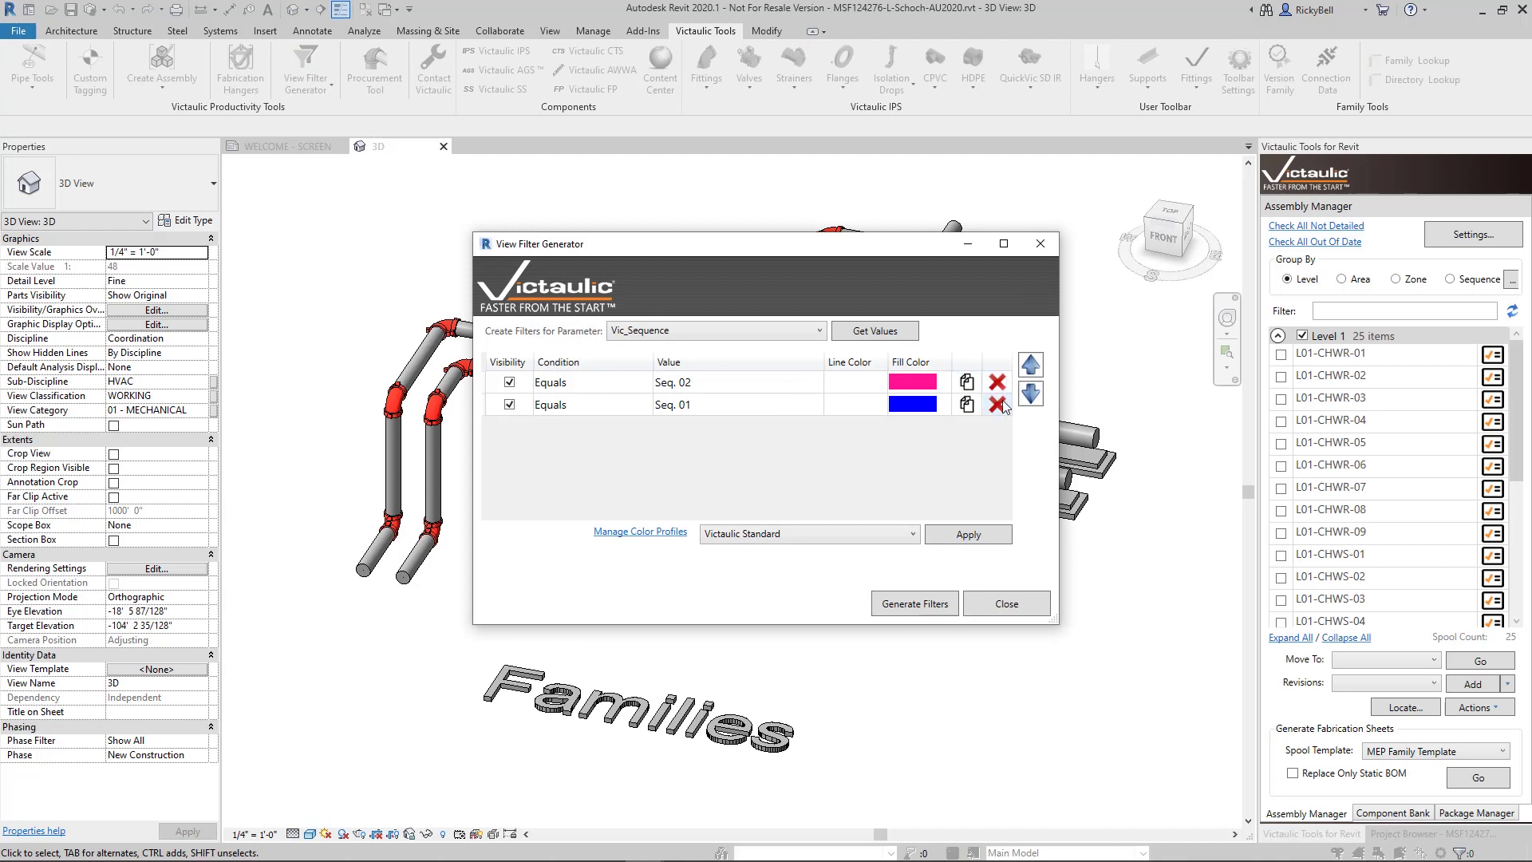
left_click(817, 336)
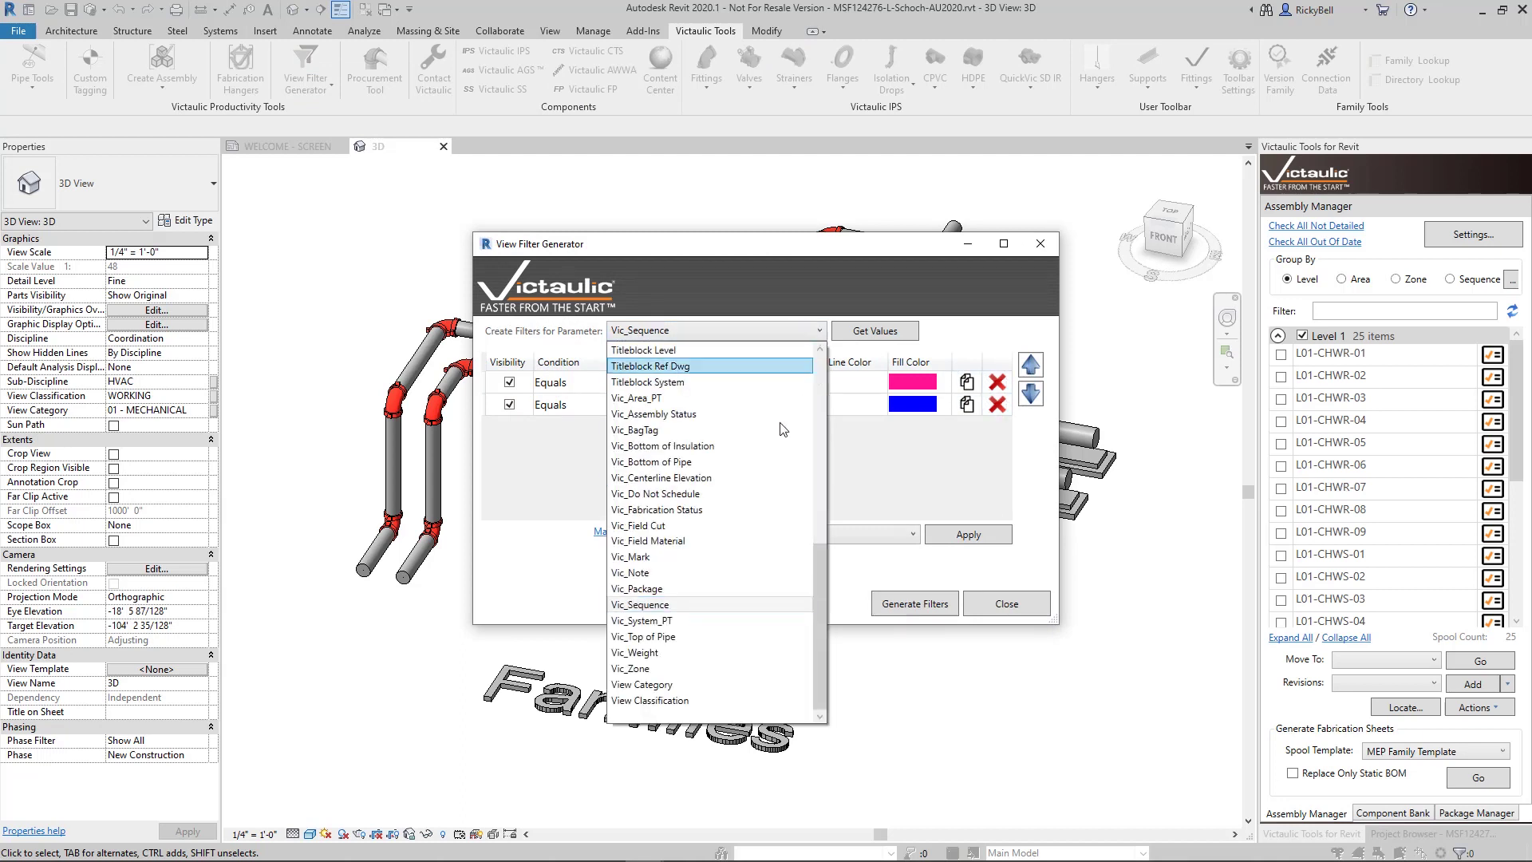
left_click(686, 397)
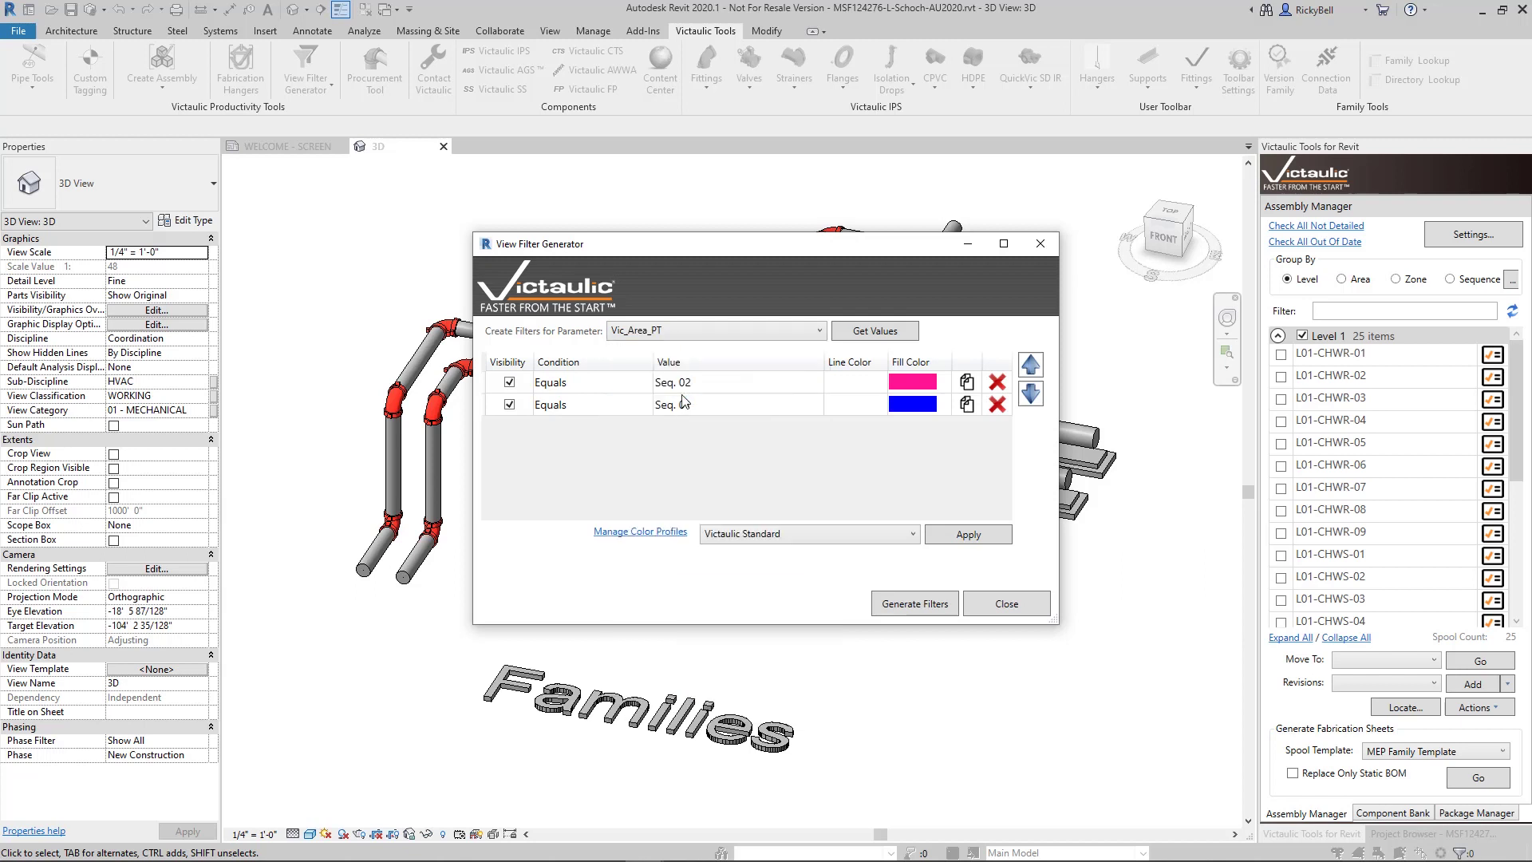
left_click(898, 334)
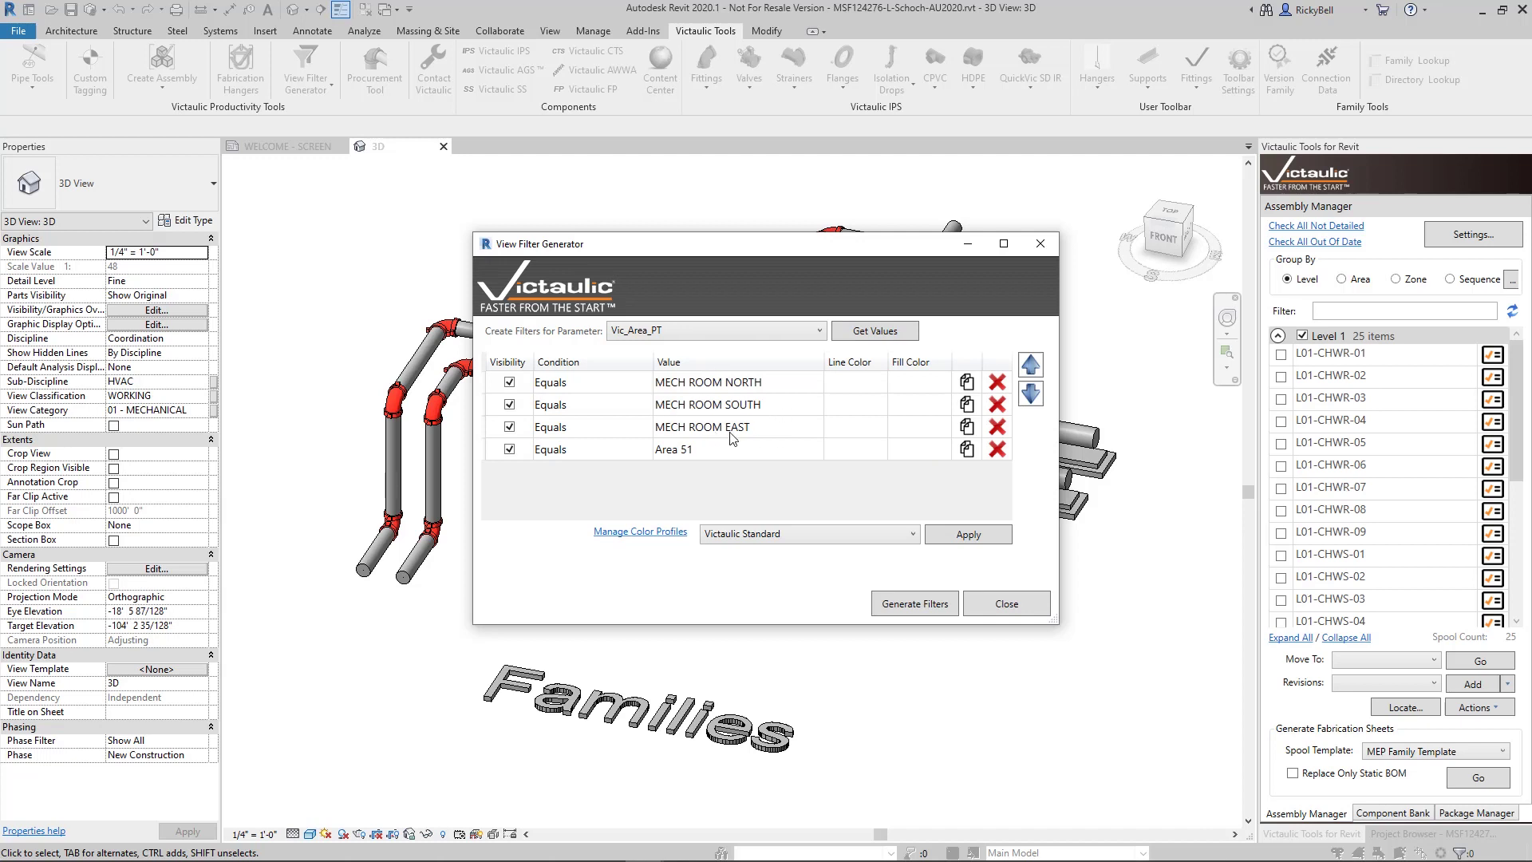
Step: Delete the Area 51 row and move MECH ROOM EAST to the top
left_click(996, 449)
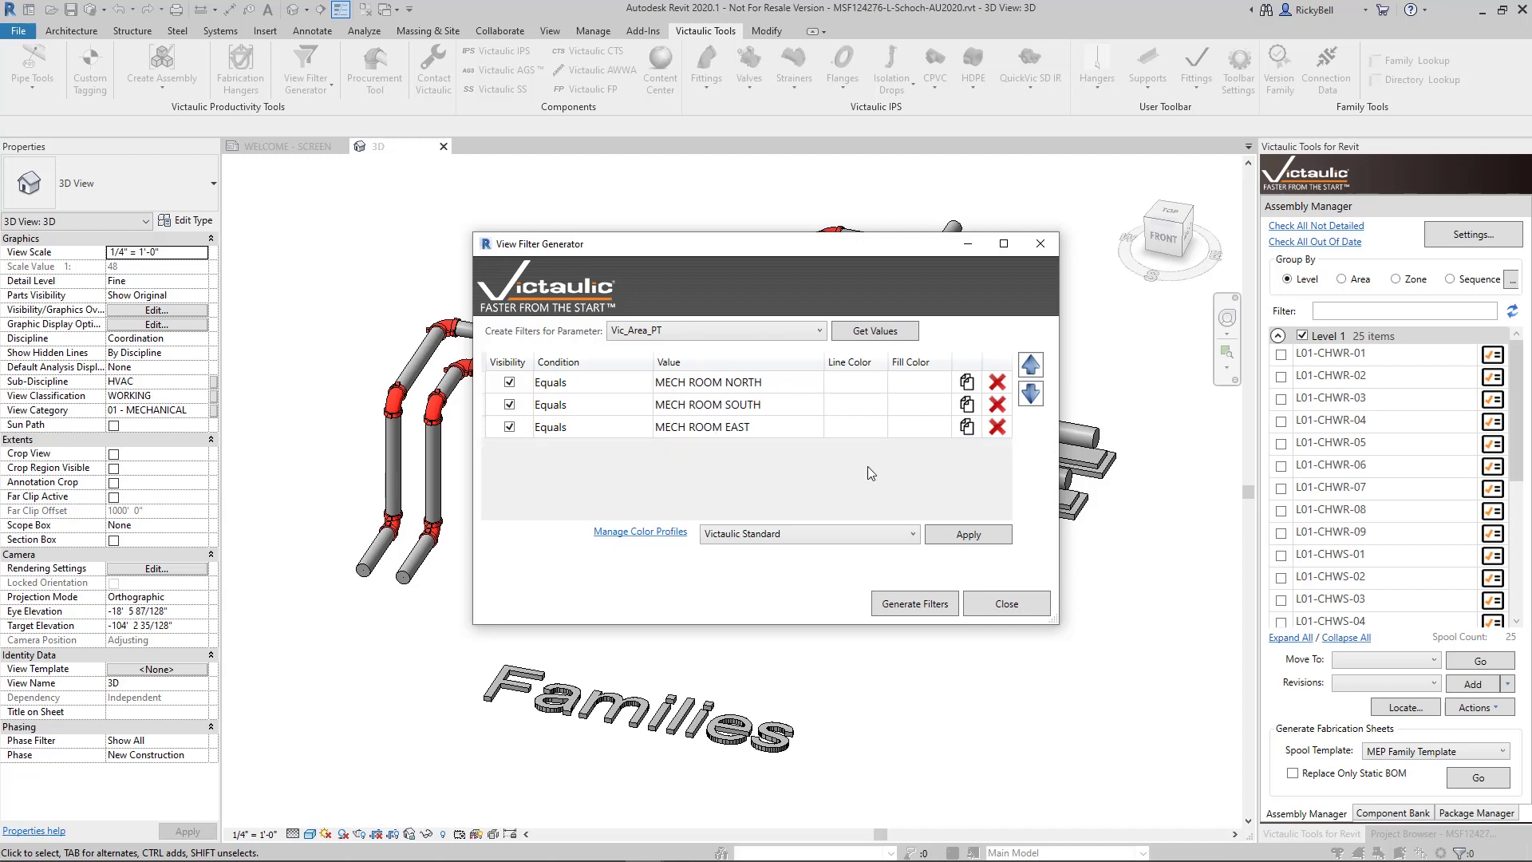
left_click(797, 428)
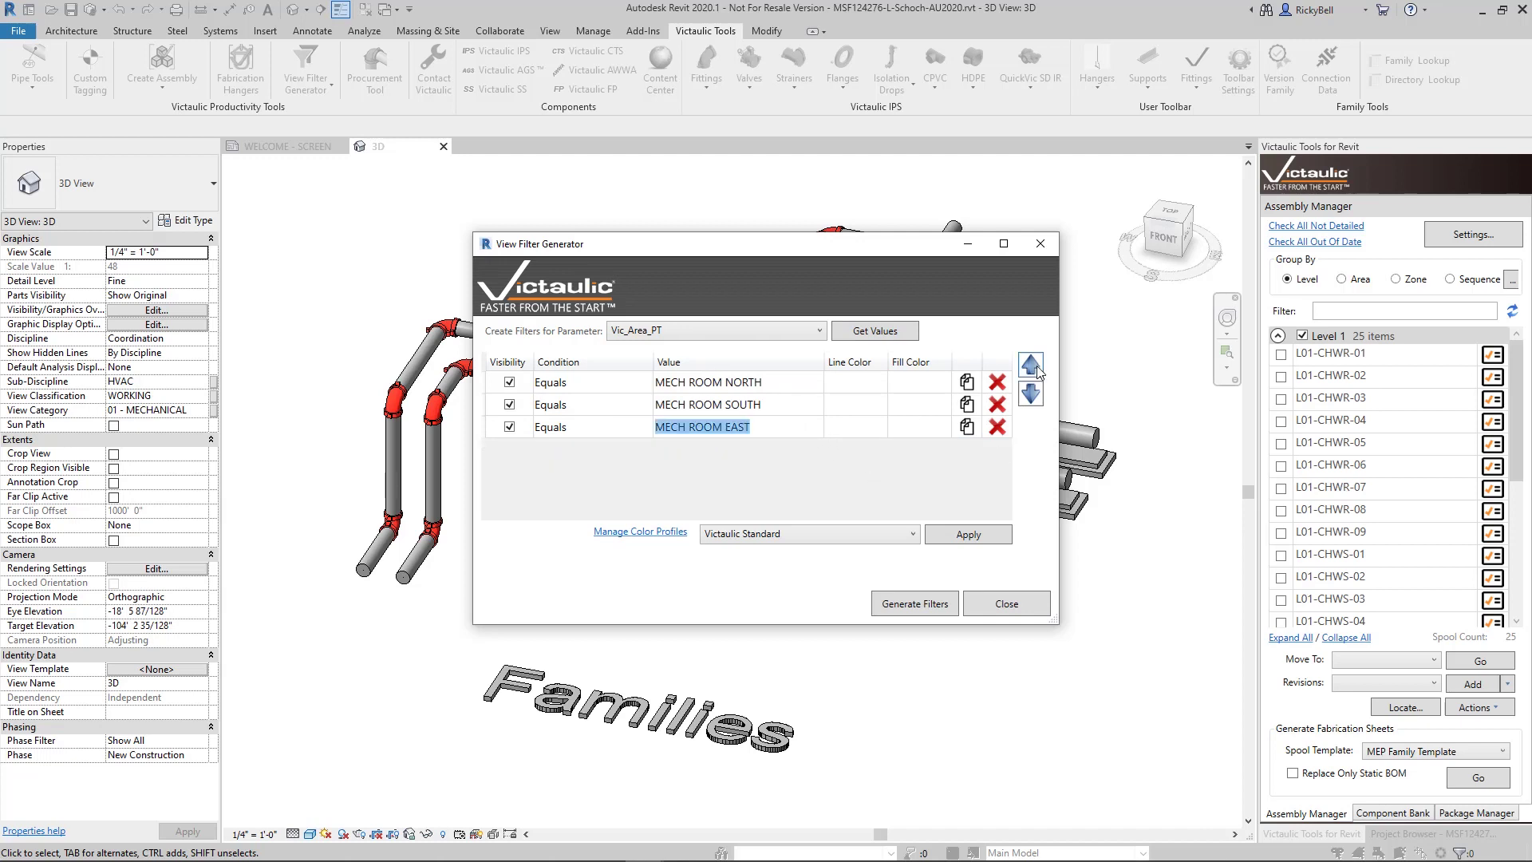
left_click(1036, 365)
left_click(1036, 366)
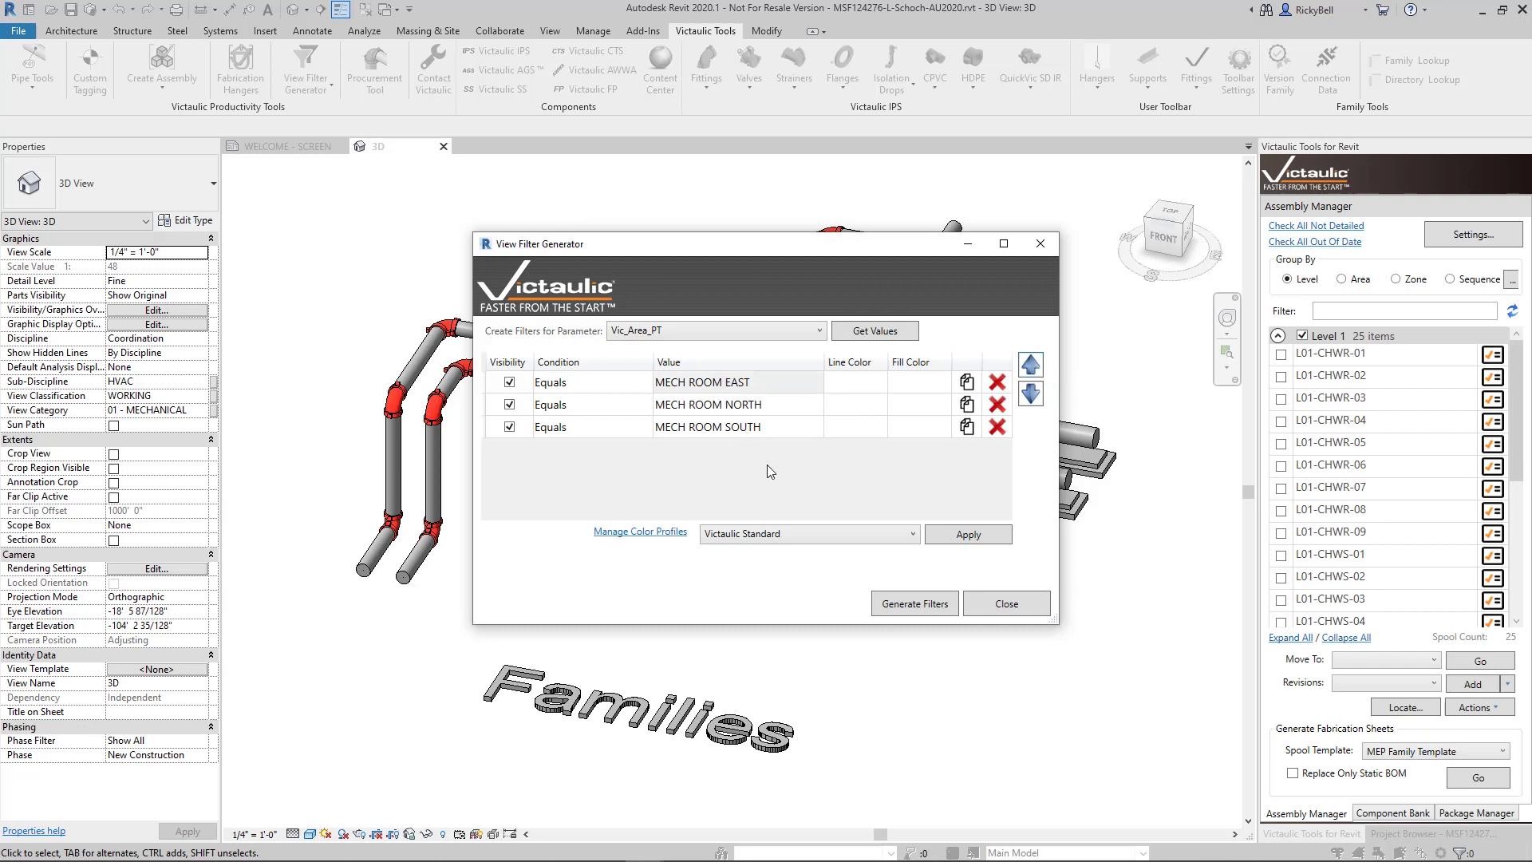
Step: Apply Alternate Profile colours and generate the area filters: EAST grey, NORTH green, SOUTH blue
left_click(844, 533)
left_click(796, 573)
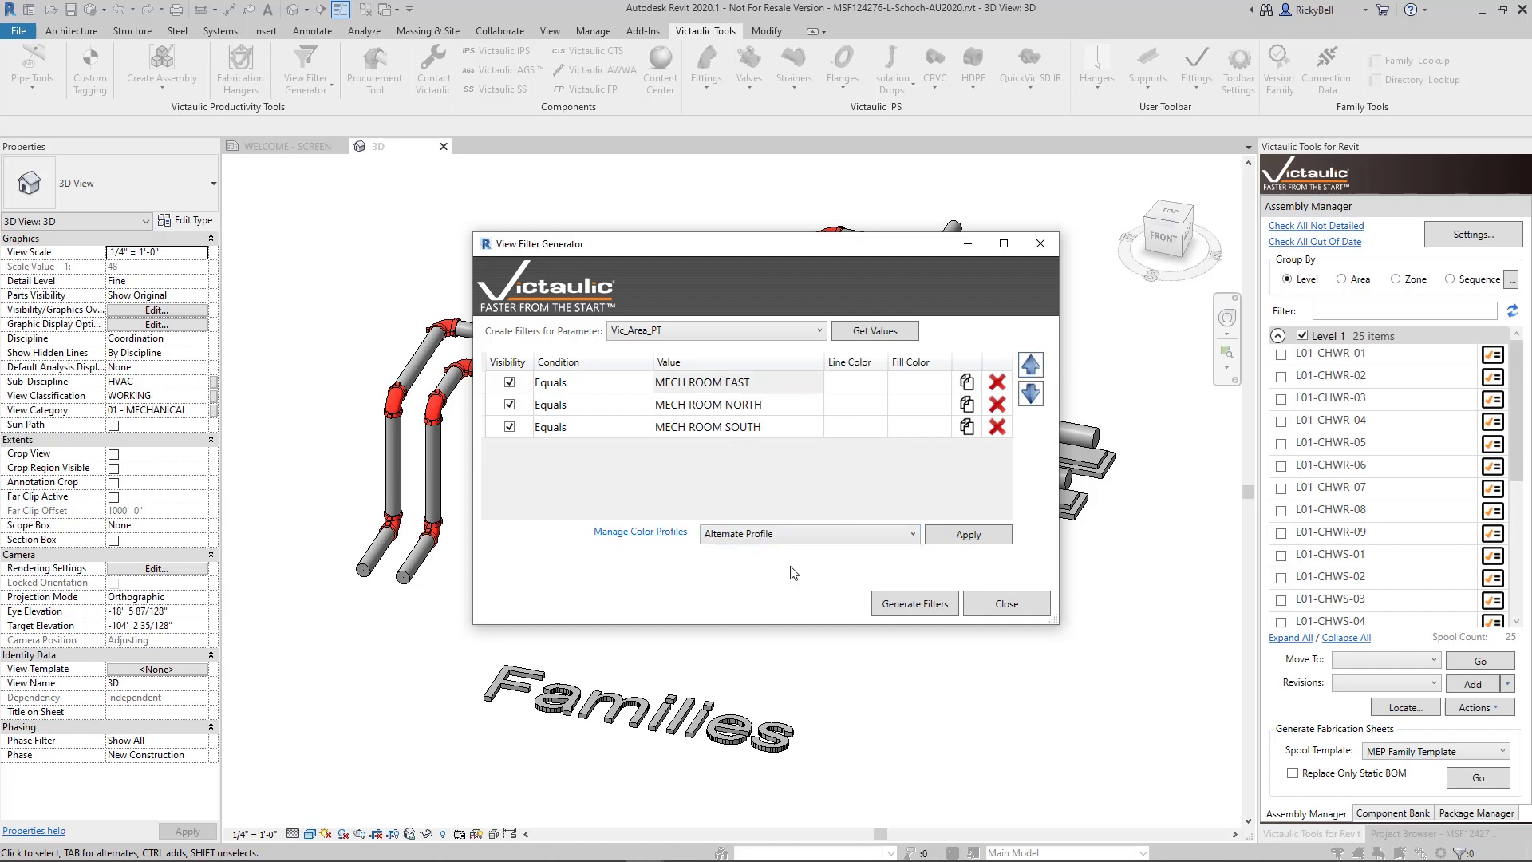
left_click(965, 536)
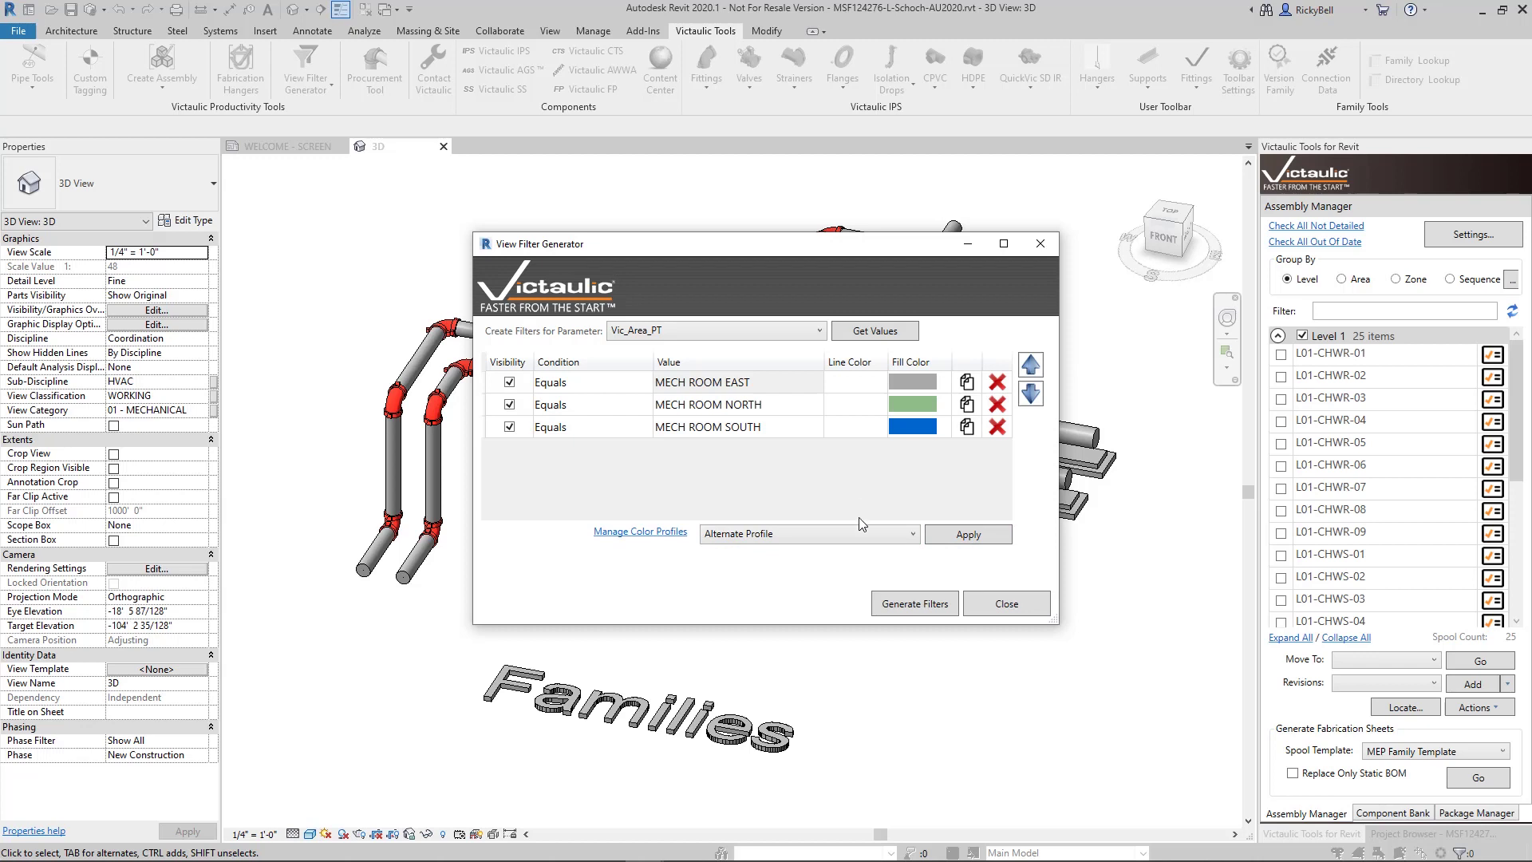
left_click(937, 604)
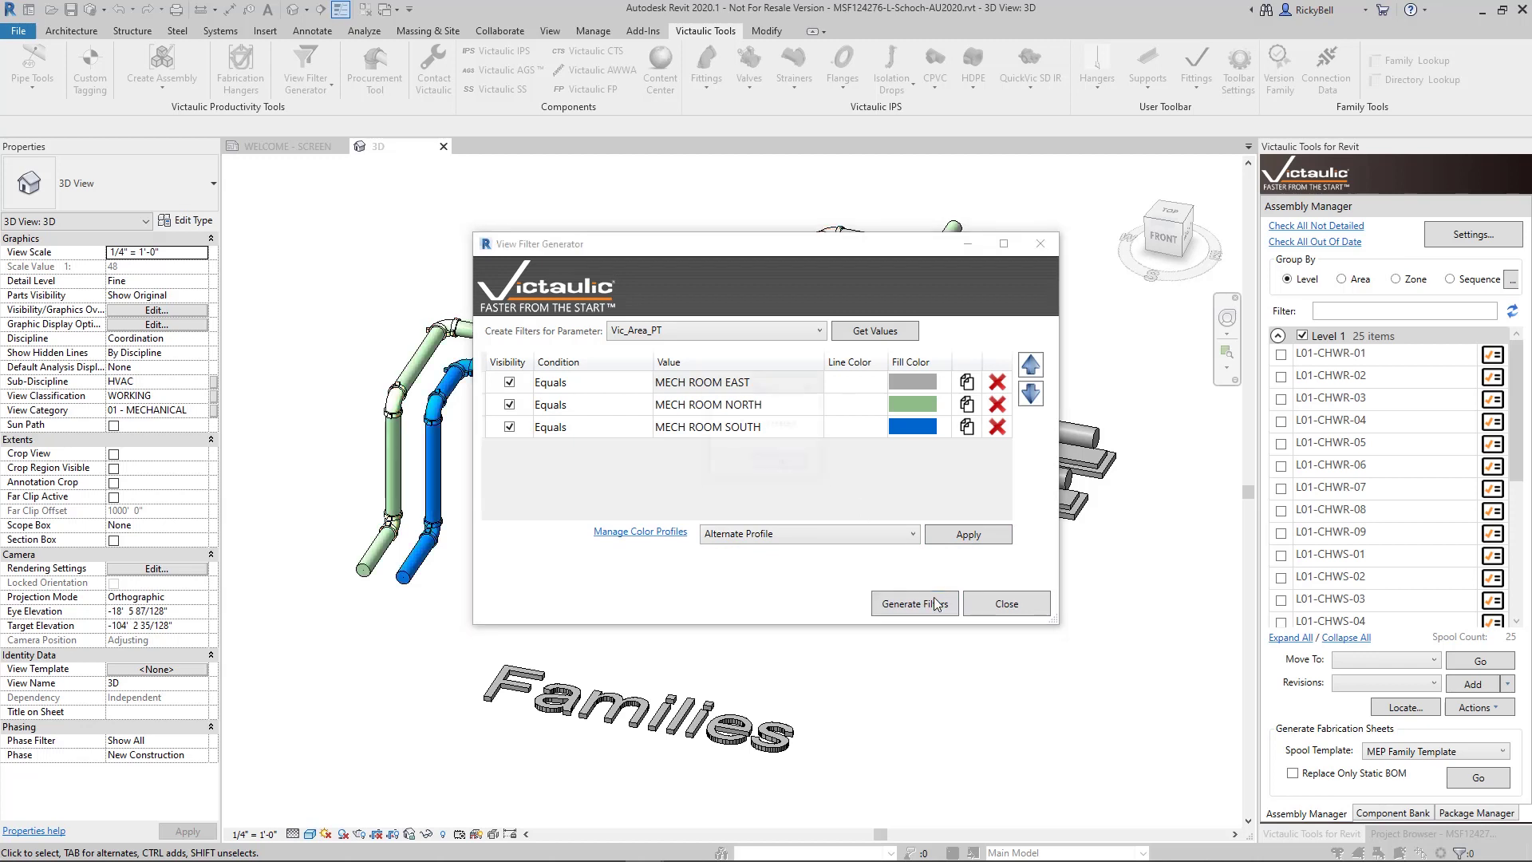
left_click(797, 464)
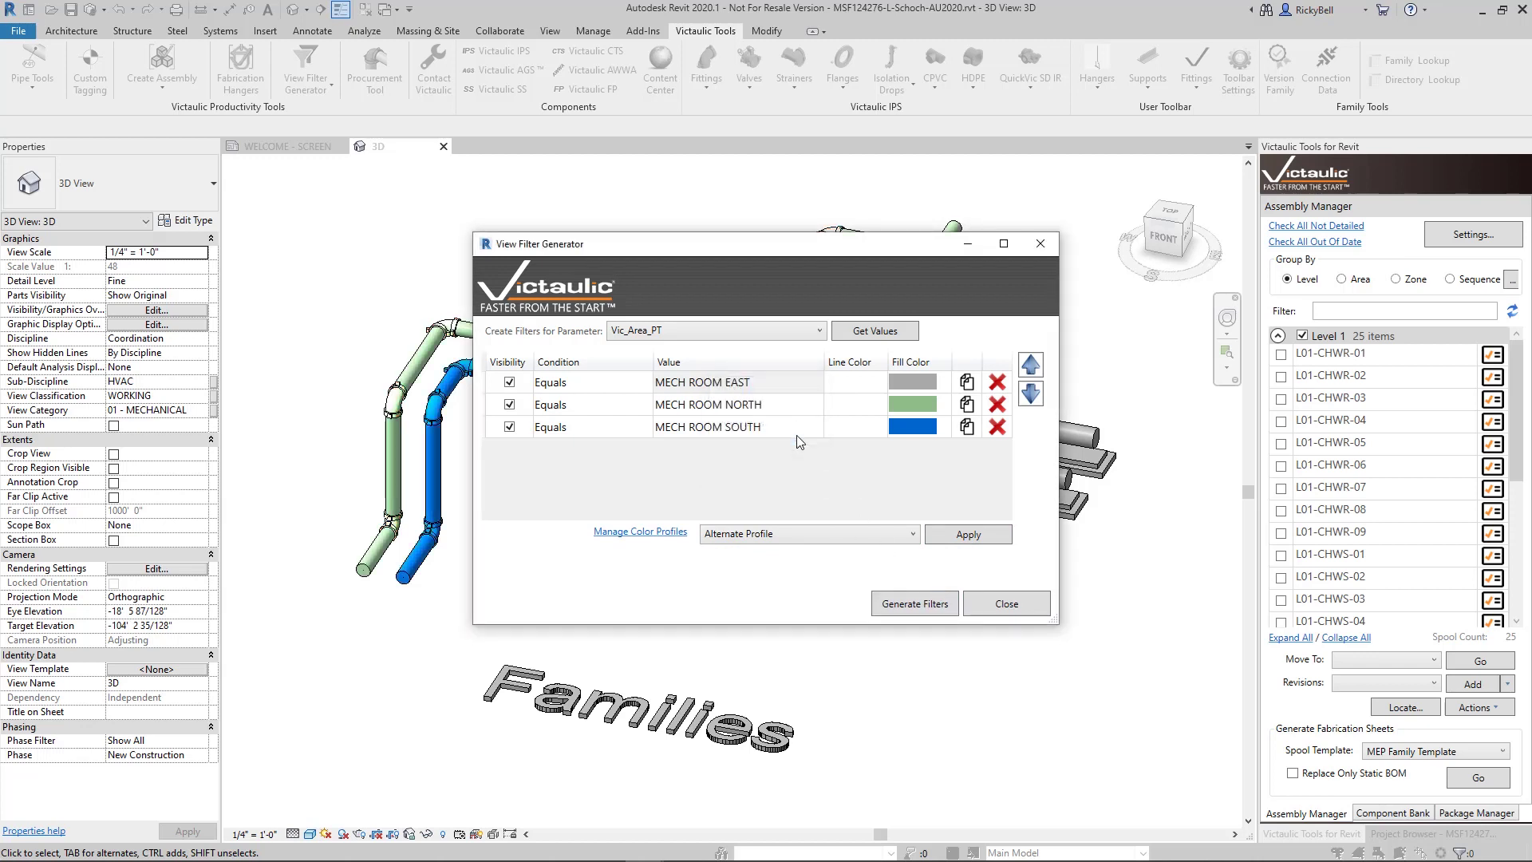
Step: Move the generator window aside, then close it to view the recoloured piping
left_click_drag(771, 249, 1016, 505)
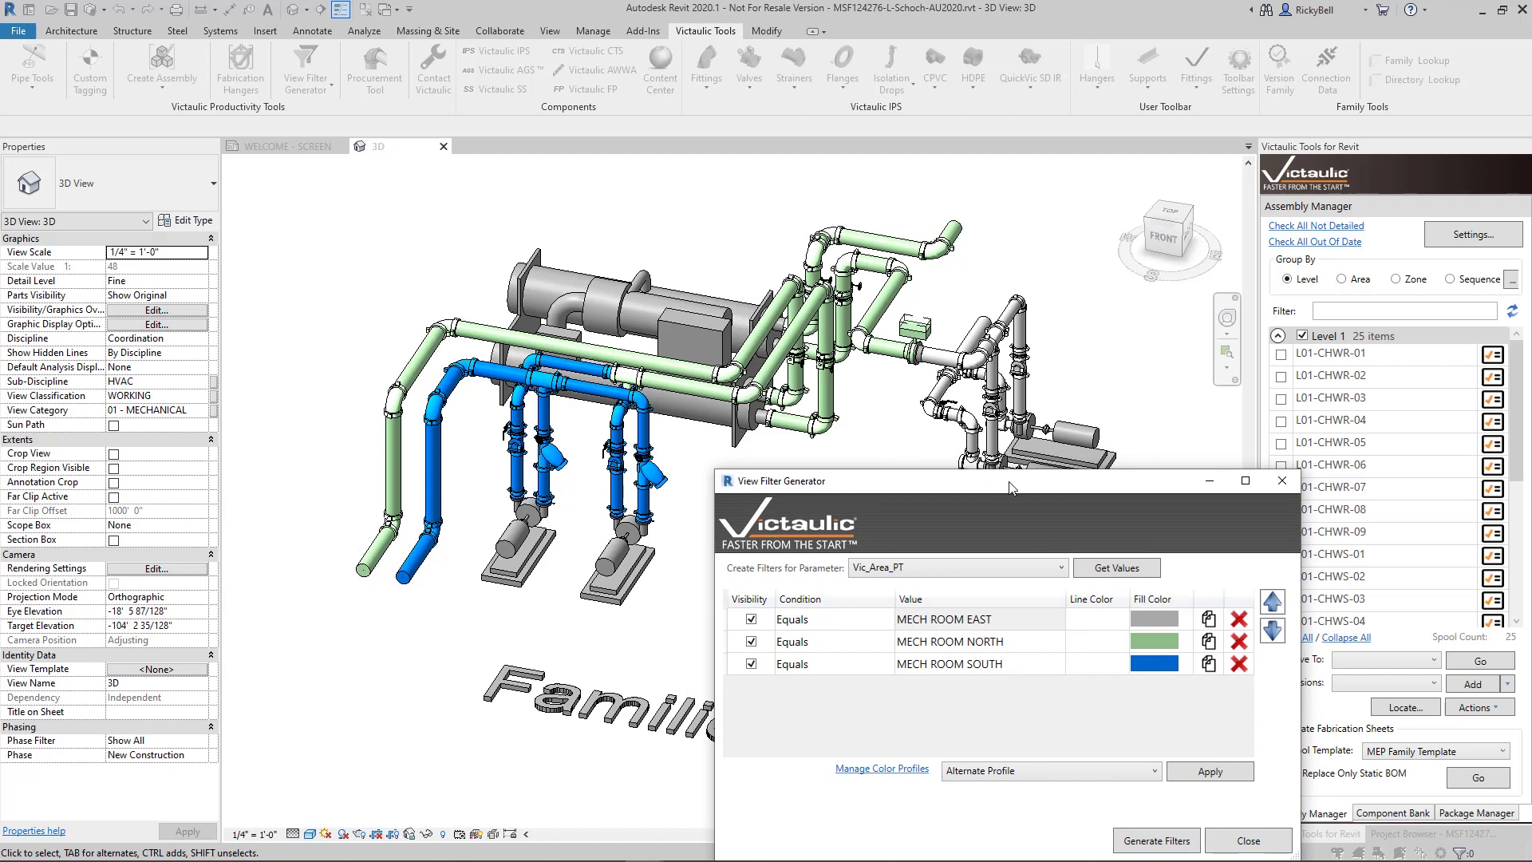
key("Escape")
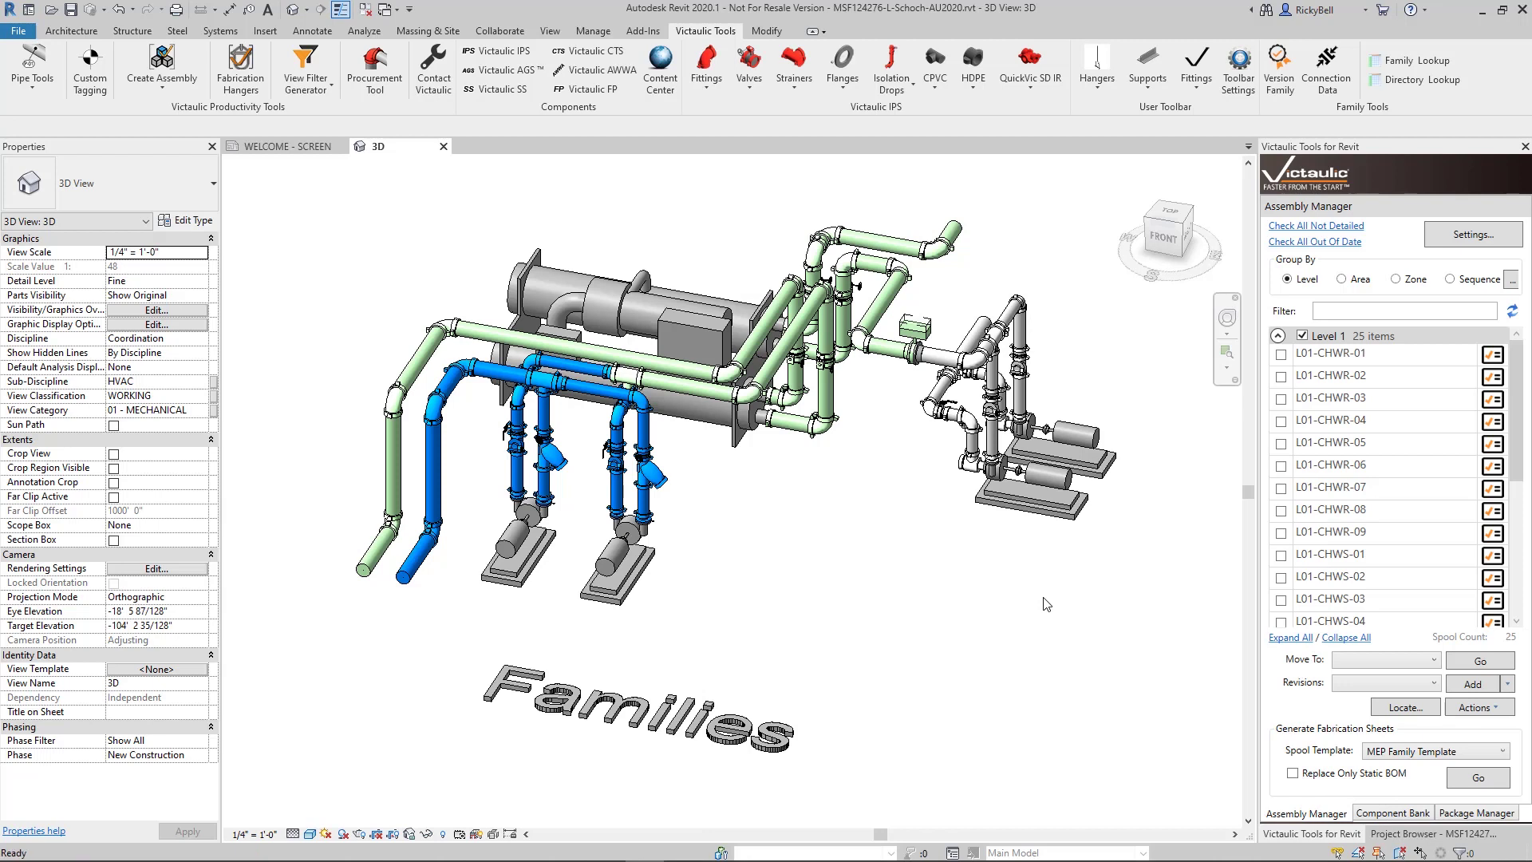
Step: Reopen the View Filter Generator and clear the old MECH ROOM area filter rows
left_click(306, 70)
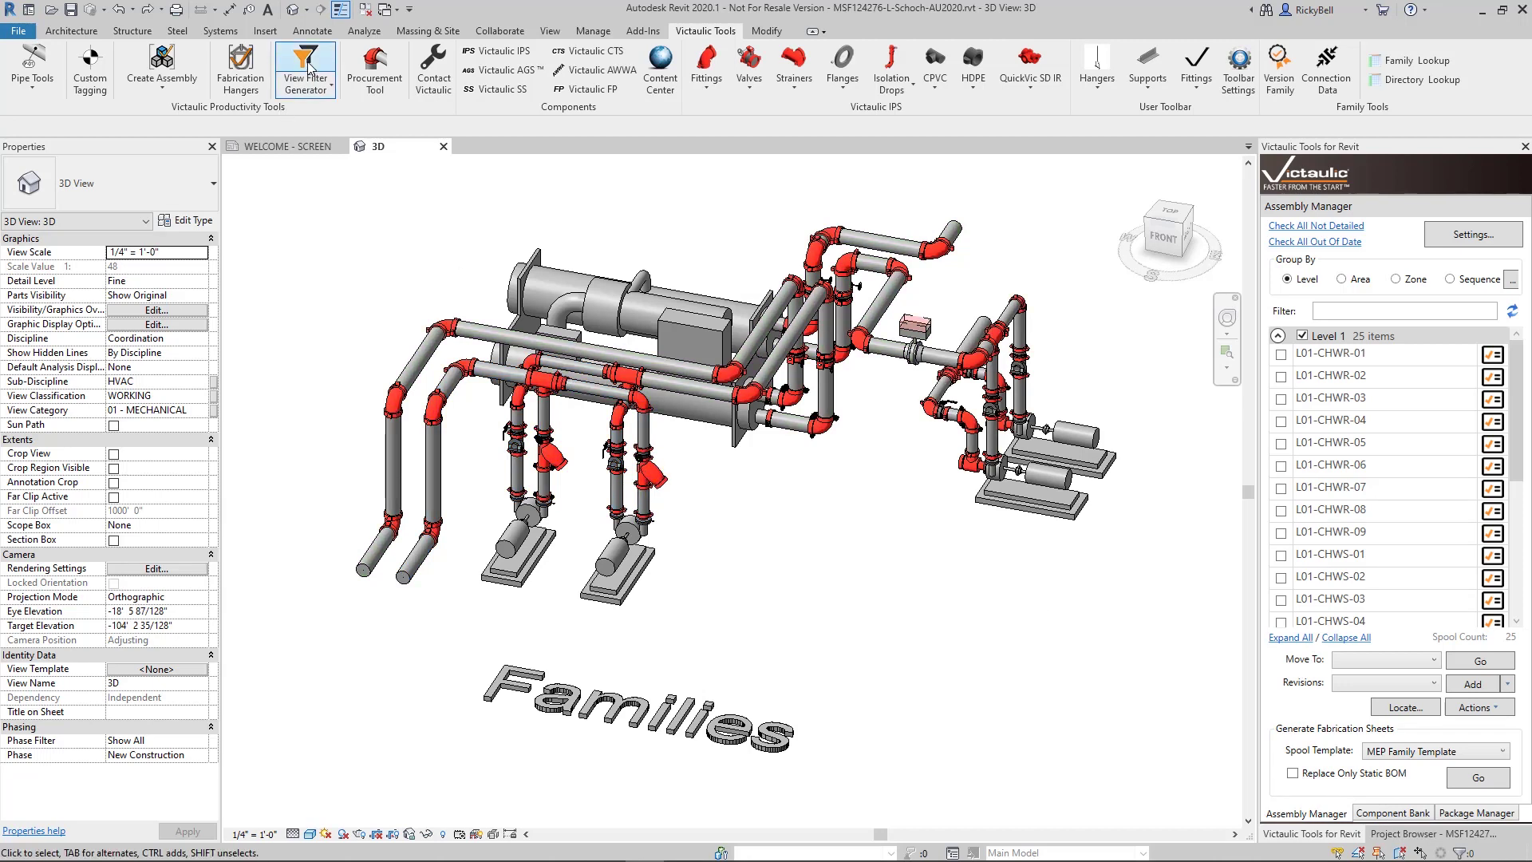
left_click(997, 383)
double_click(996, 382)
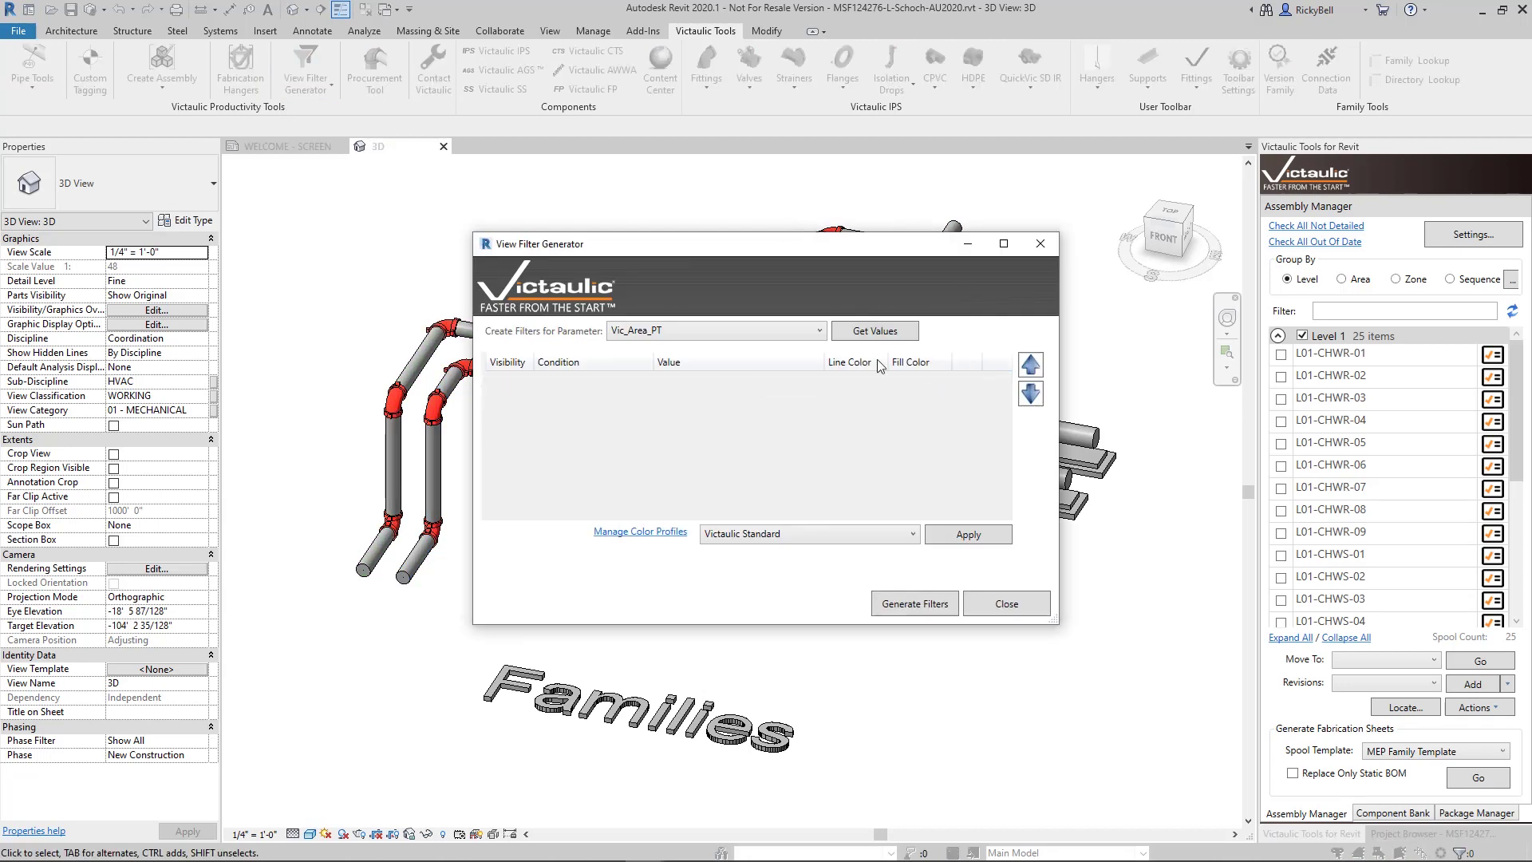
Step: Load every Schedule Assembly Name value as a filter row
left_click(820, 332)
mouse_move(820, 404)
left_mouse_down()
mouse_move(816, 484)
mouse_move(816, 429)
left_mouse_up()
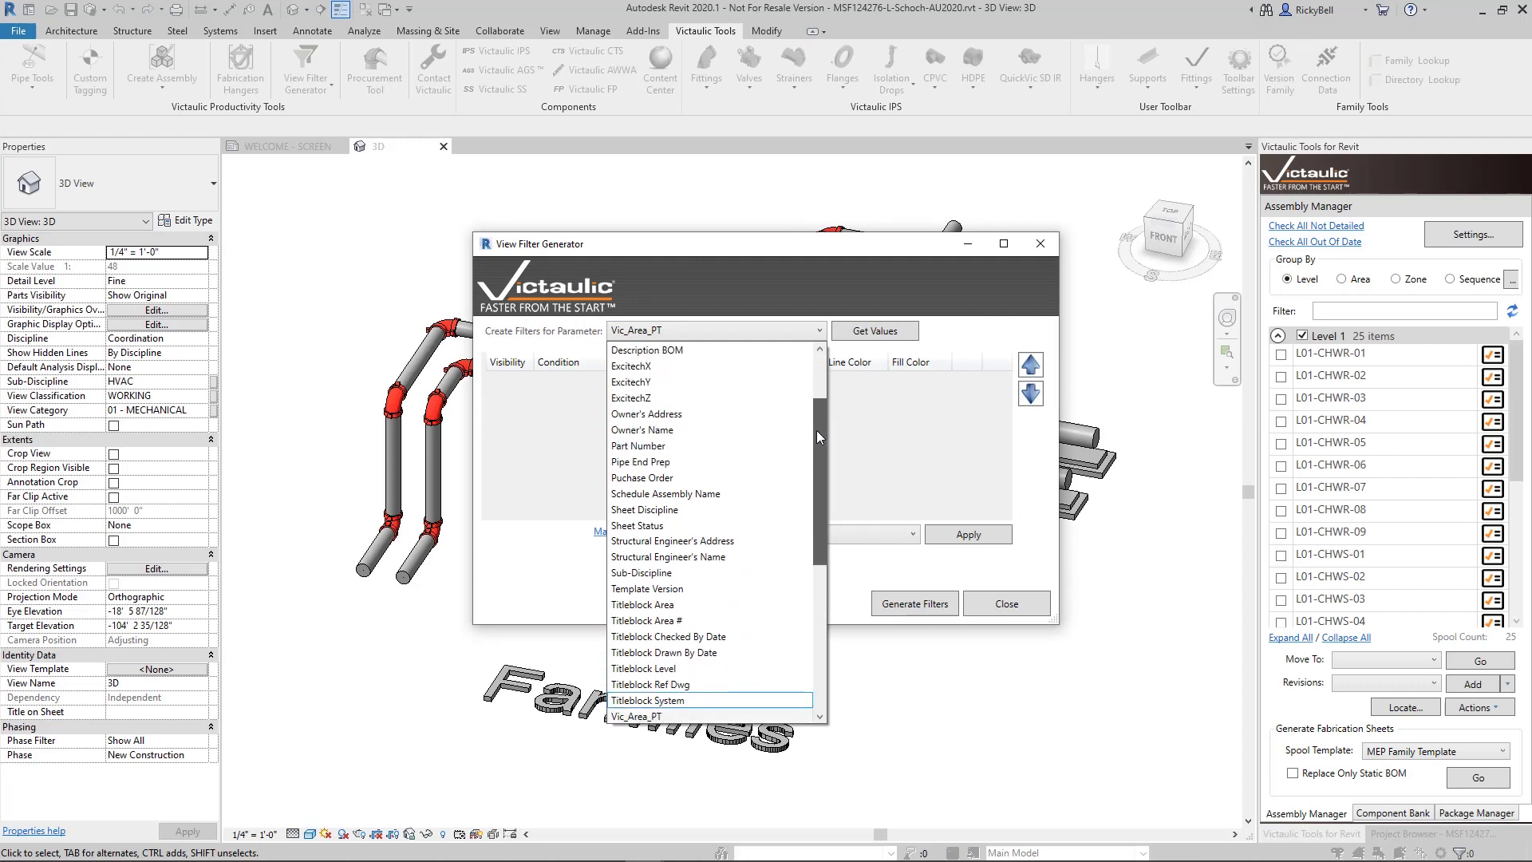
left_click(725, 495)
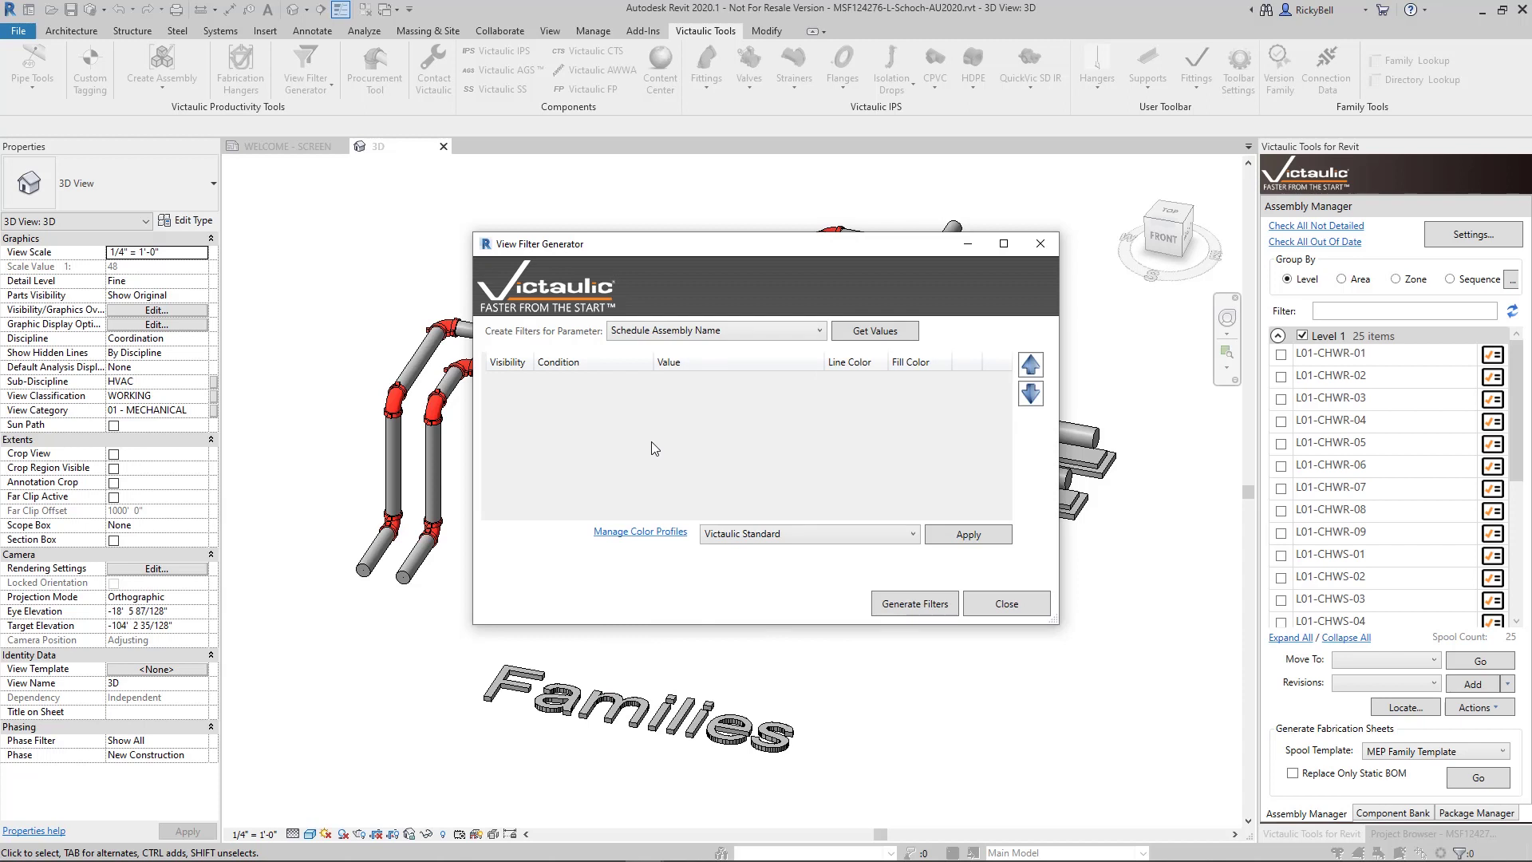
left_click(887, 334)
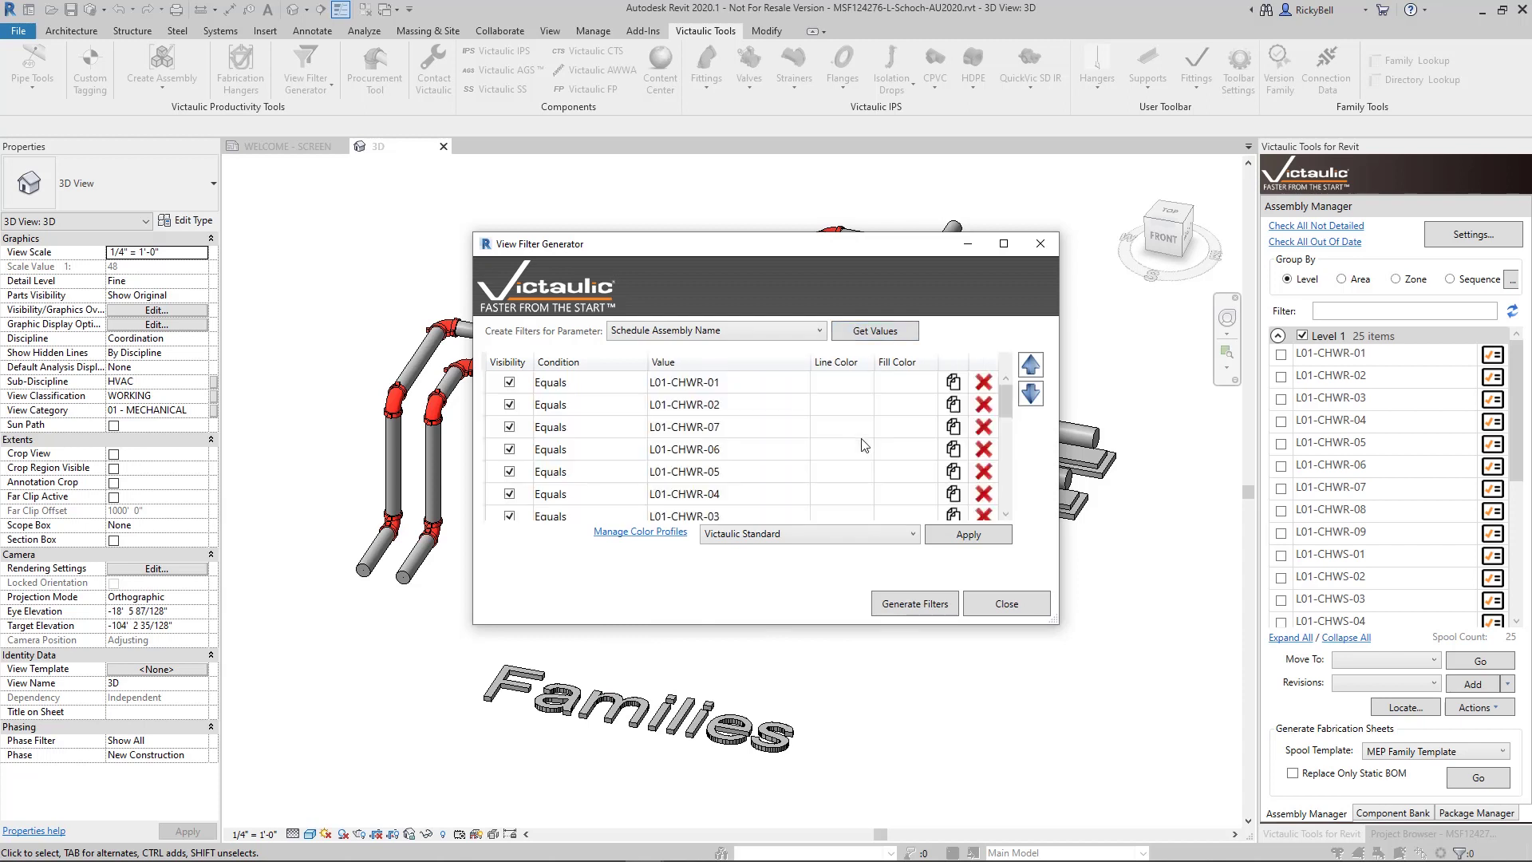
left_click_drag(1008, 399, 1007, 463)
scroll(1004, 463, "down", 2)
Step: Colour the assembly rows with the Victaulic Standard profile and generate the filters
left_click(805, 536)
left_click(806, 536)
left_click(968, 534)
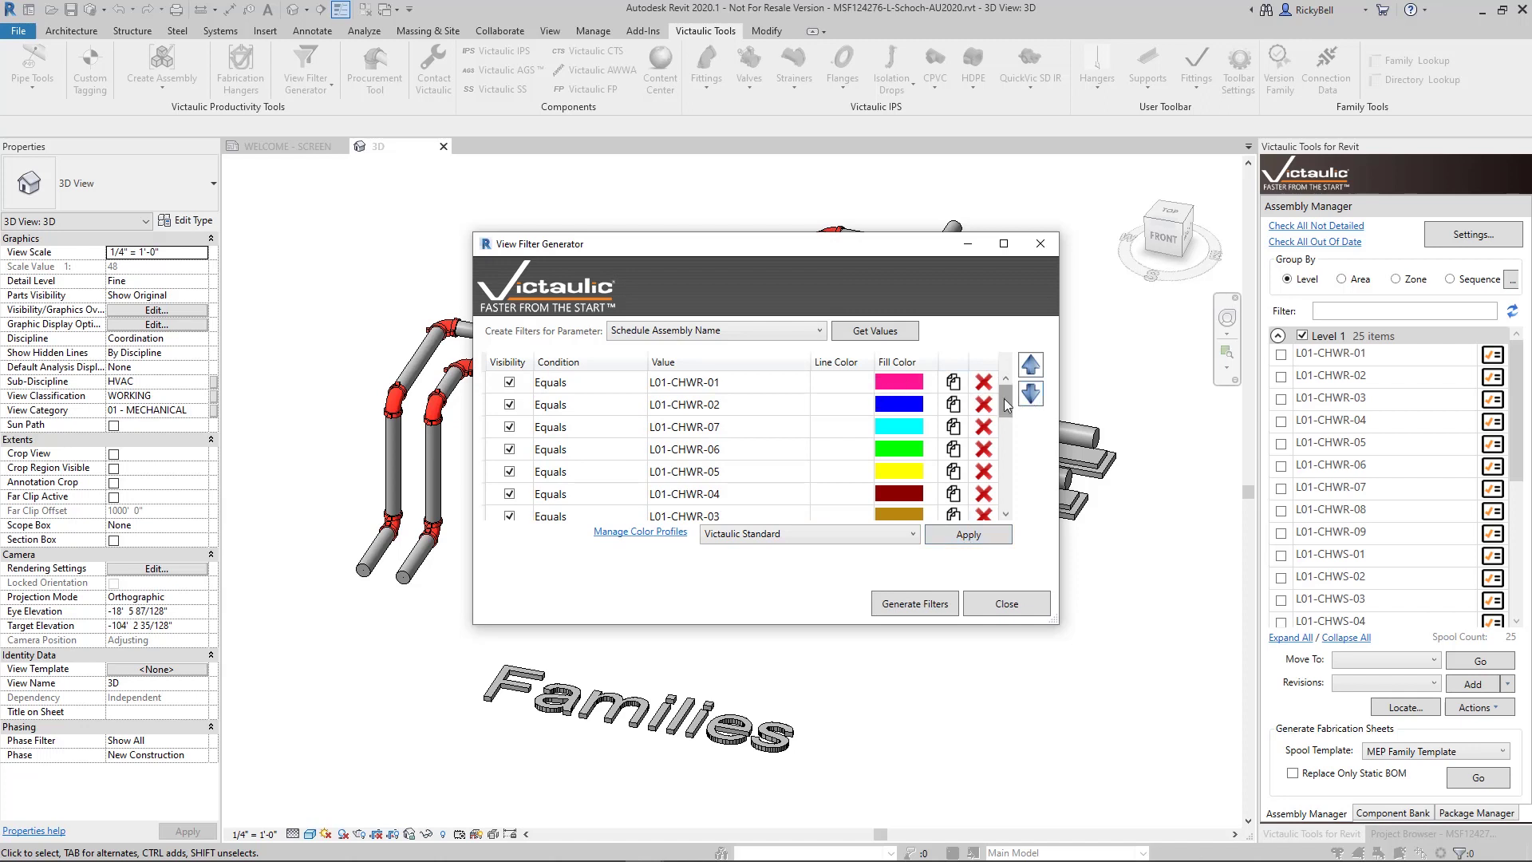
scroll(1004, 399, "down", 3)
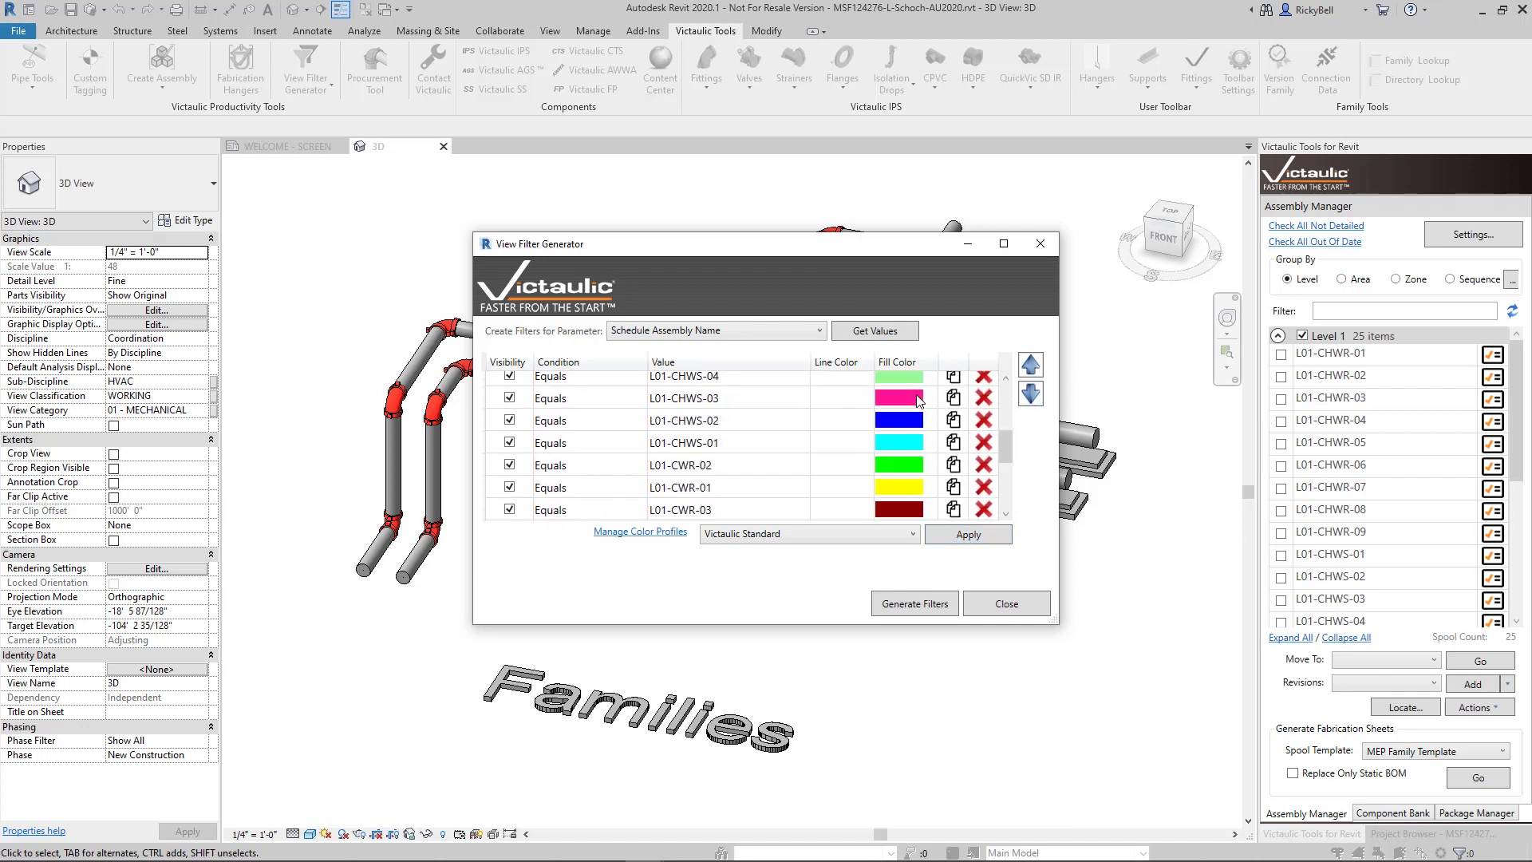
scroll(996, 387, "up", 4)
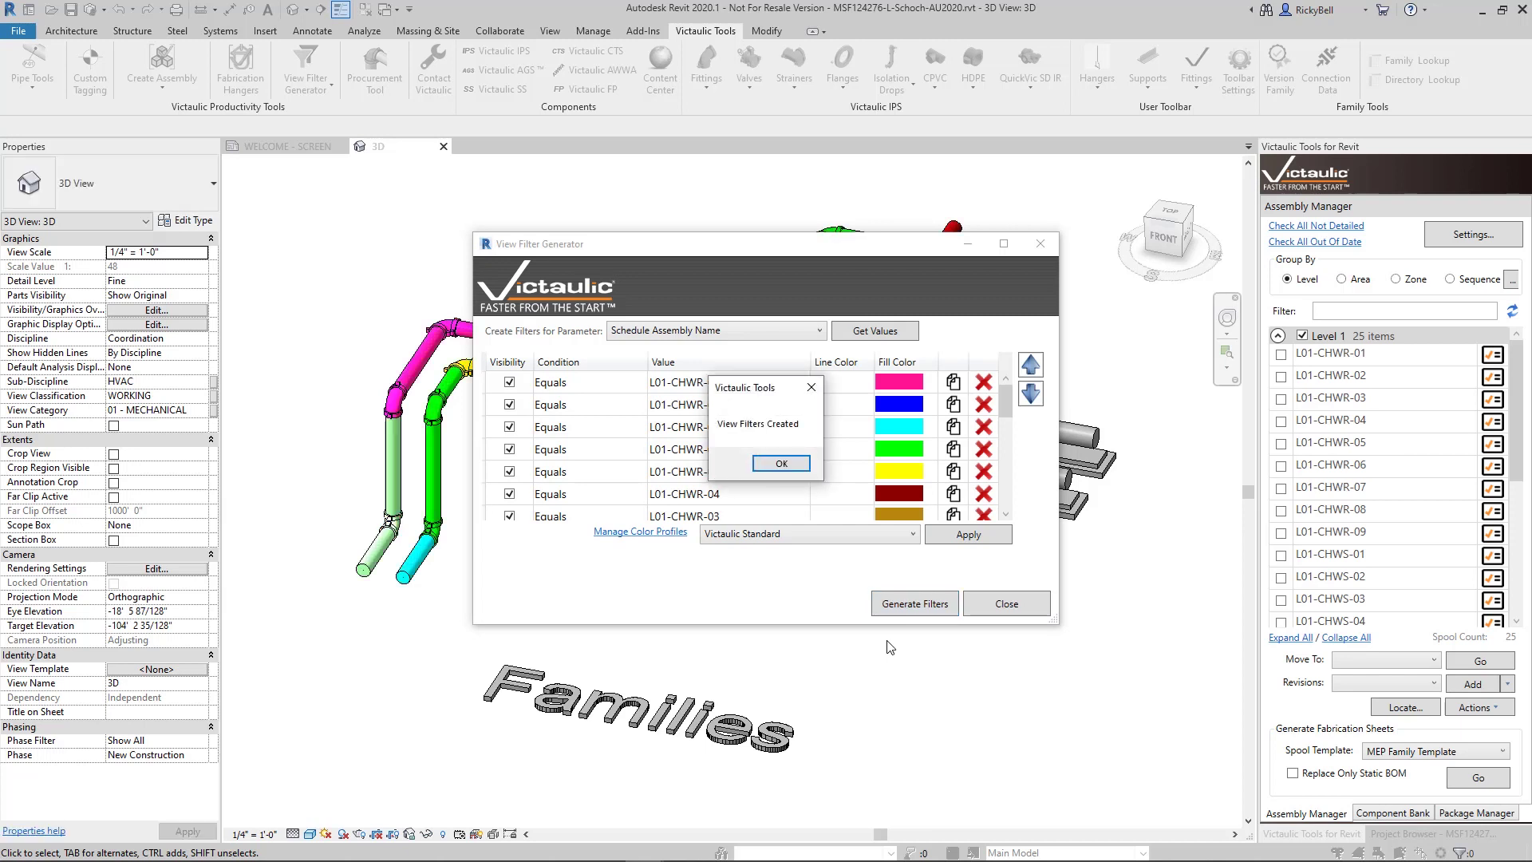
left_click(781, 464)
left_click(994, 604)
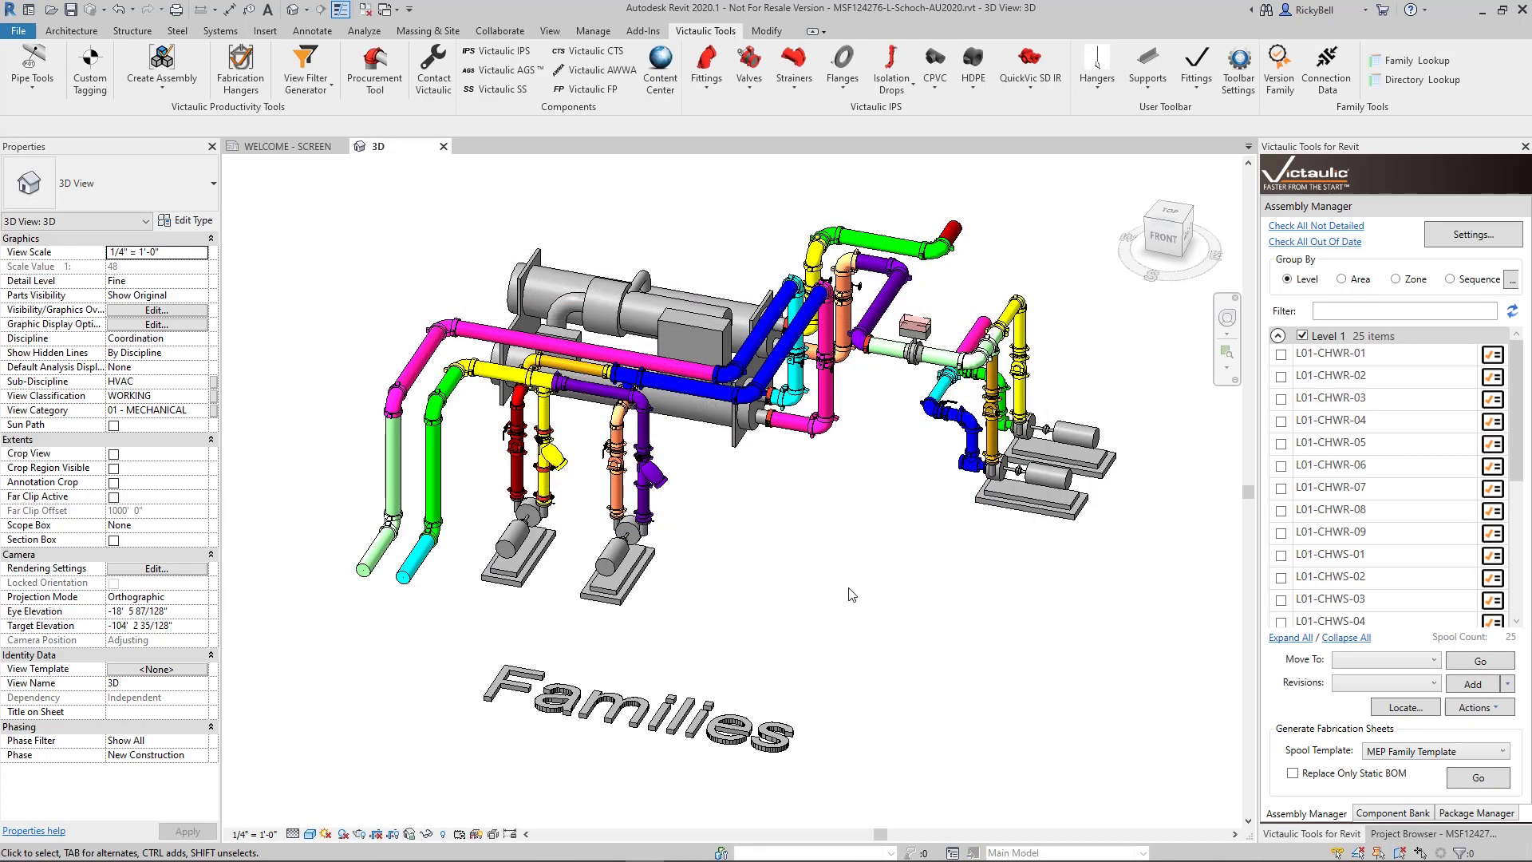